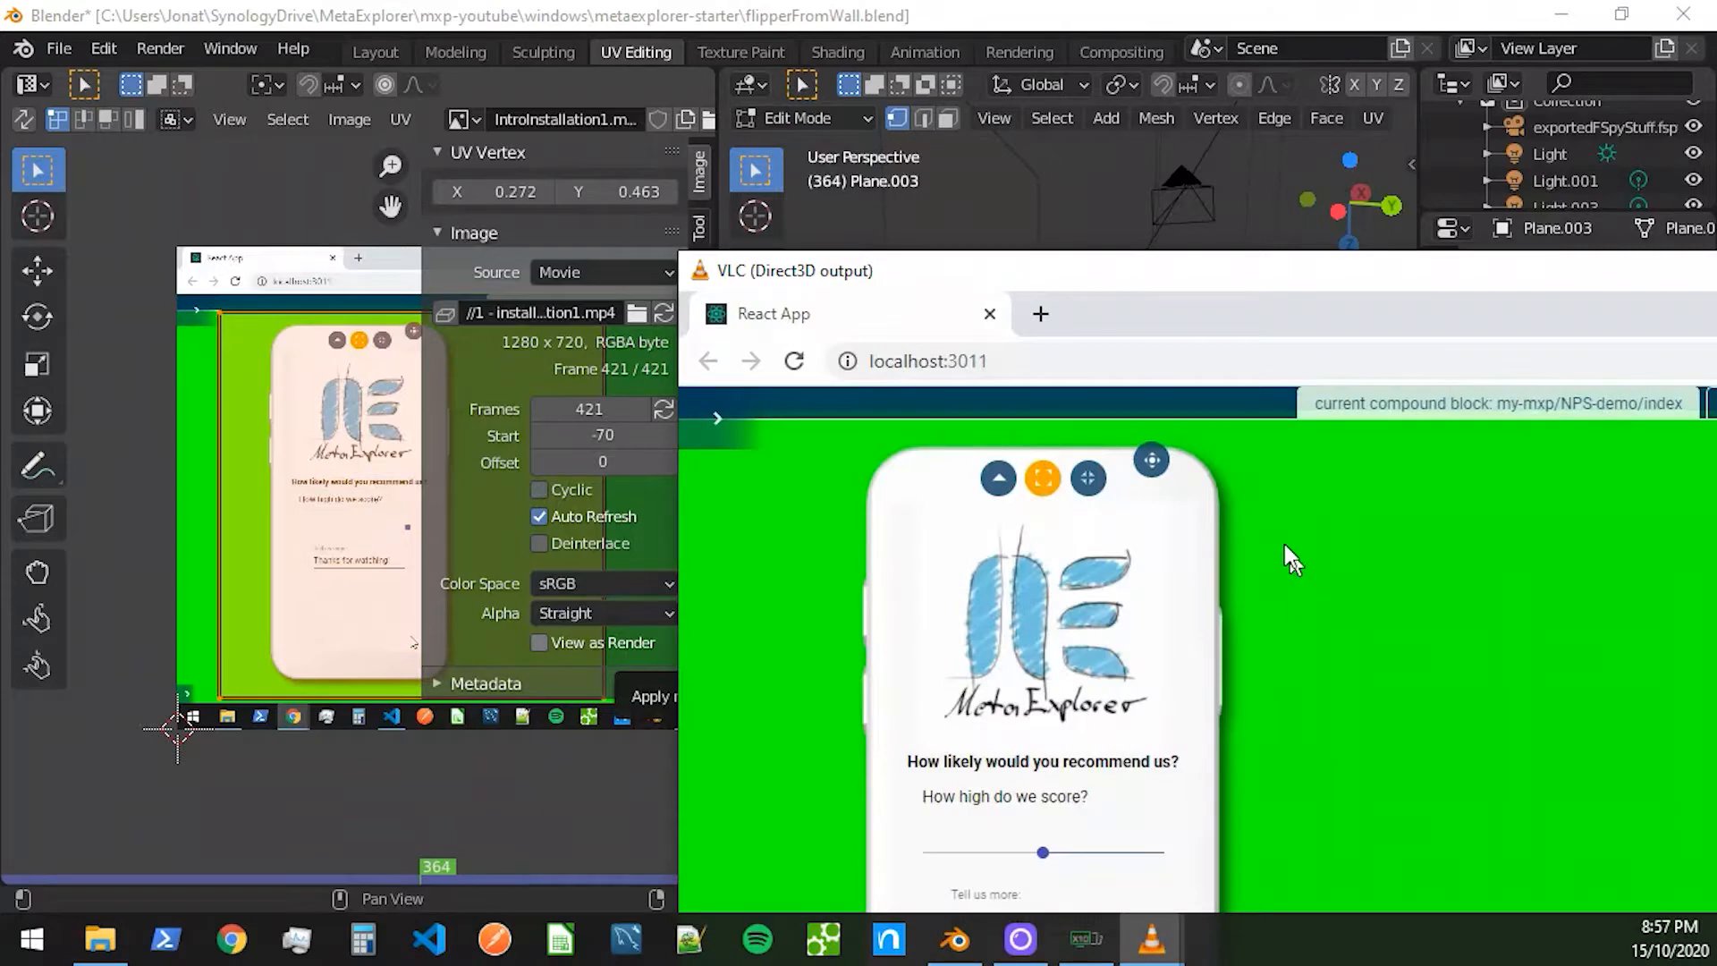
# - Move the VLC video window out of the way and examine the selected plane in the 3D viewport from several angles
pyautogui.moveTo(1156, 292); pyautogui.dragTo(1064, 69)
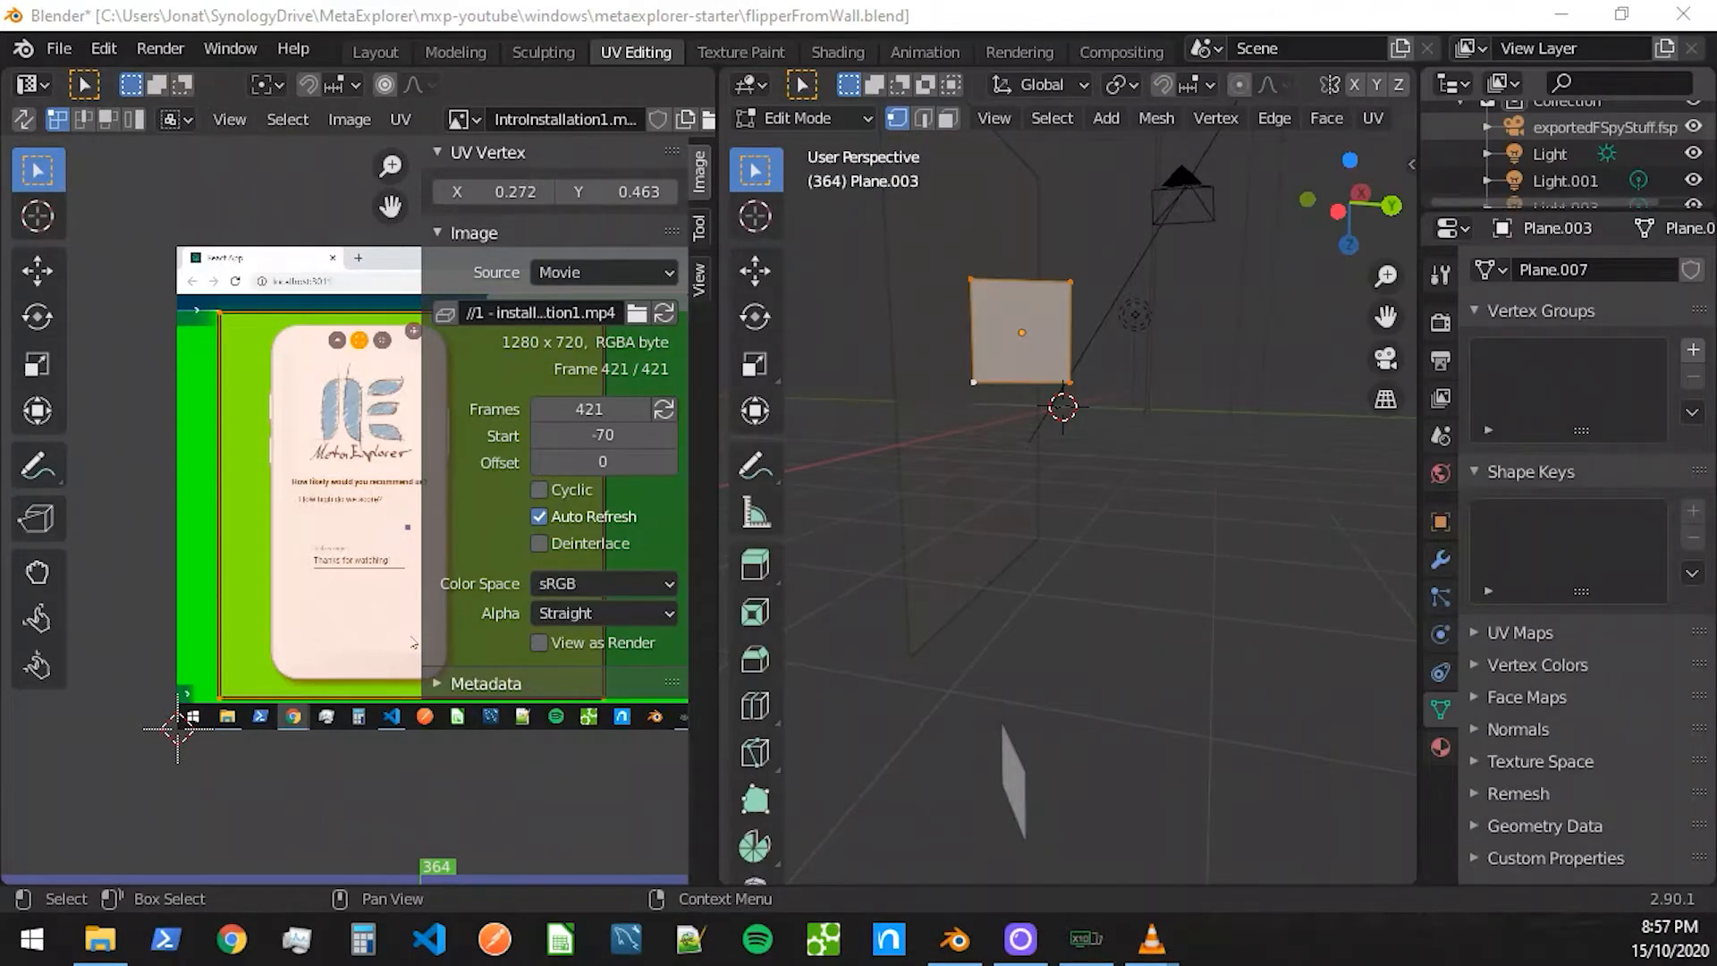
pyautogui.moveTo(1189, 368); pyautogui.dragTo(1066, 562, button='middle')
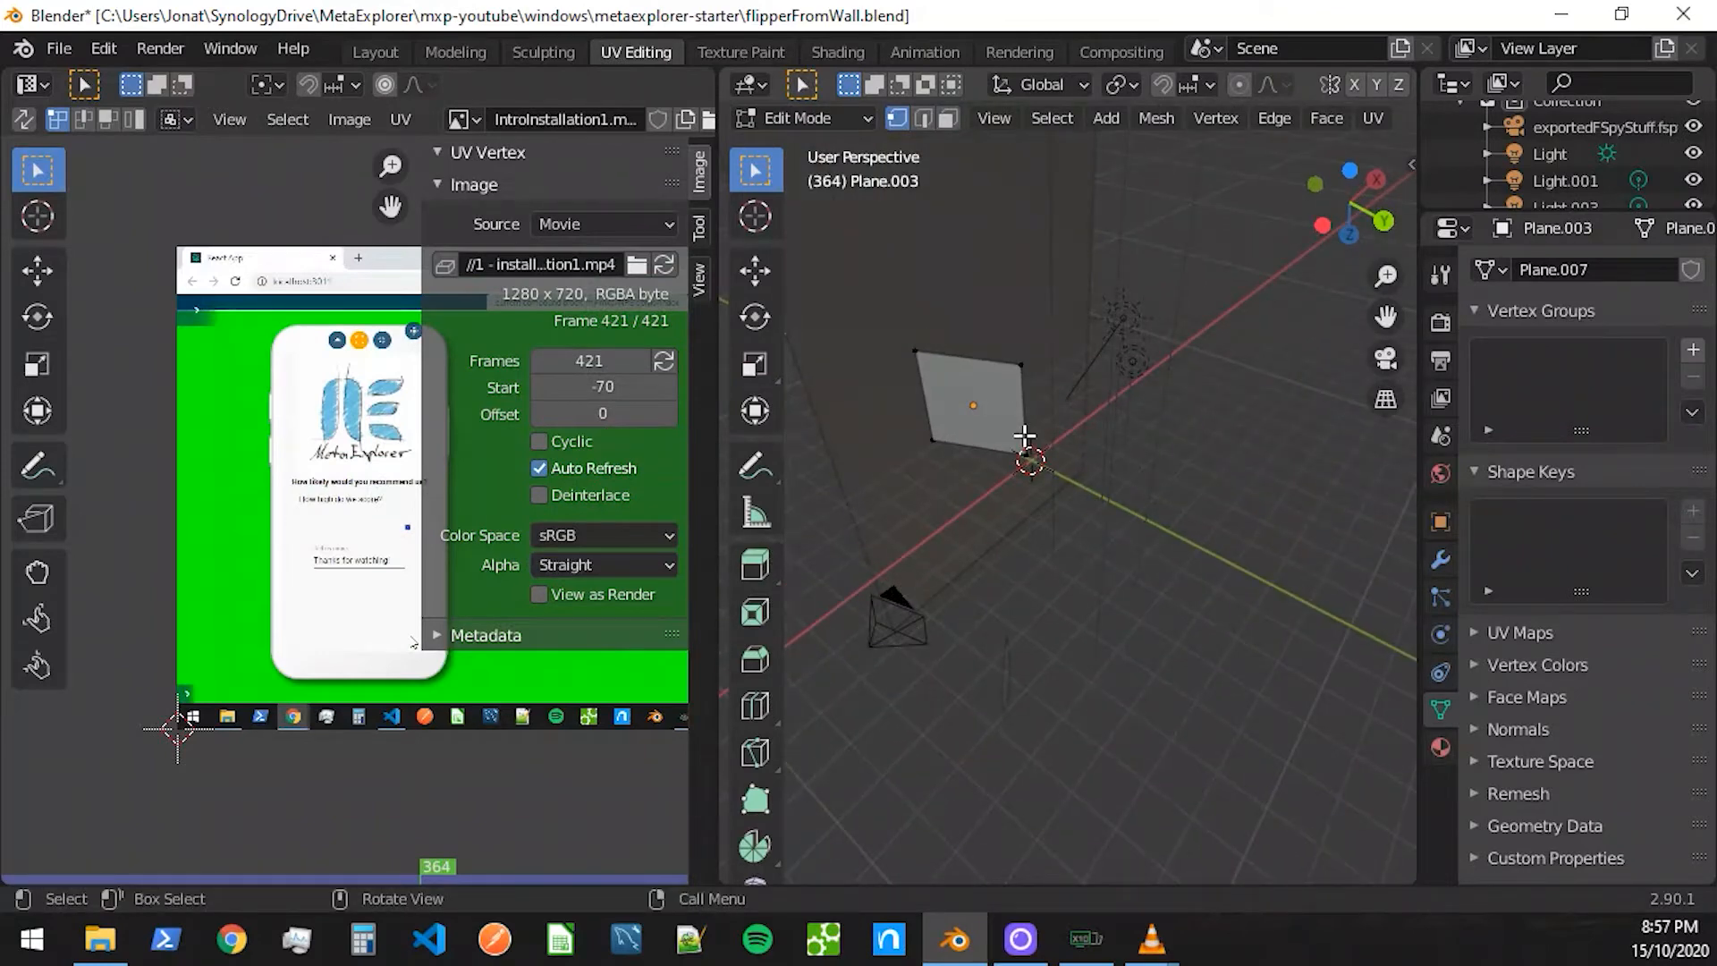
pyautogui.moveTo(1023, 448); pyautogui.dragTo(1128, 413, button='middle')
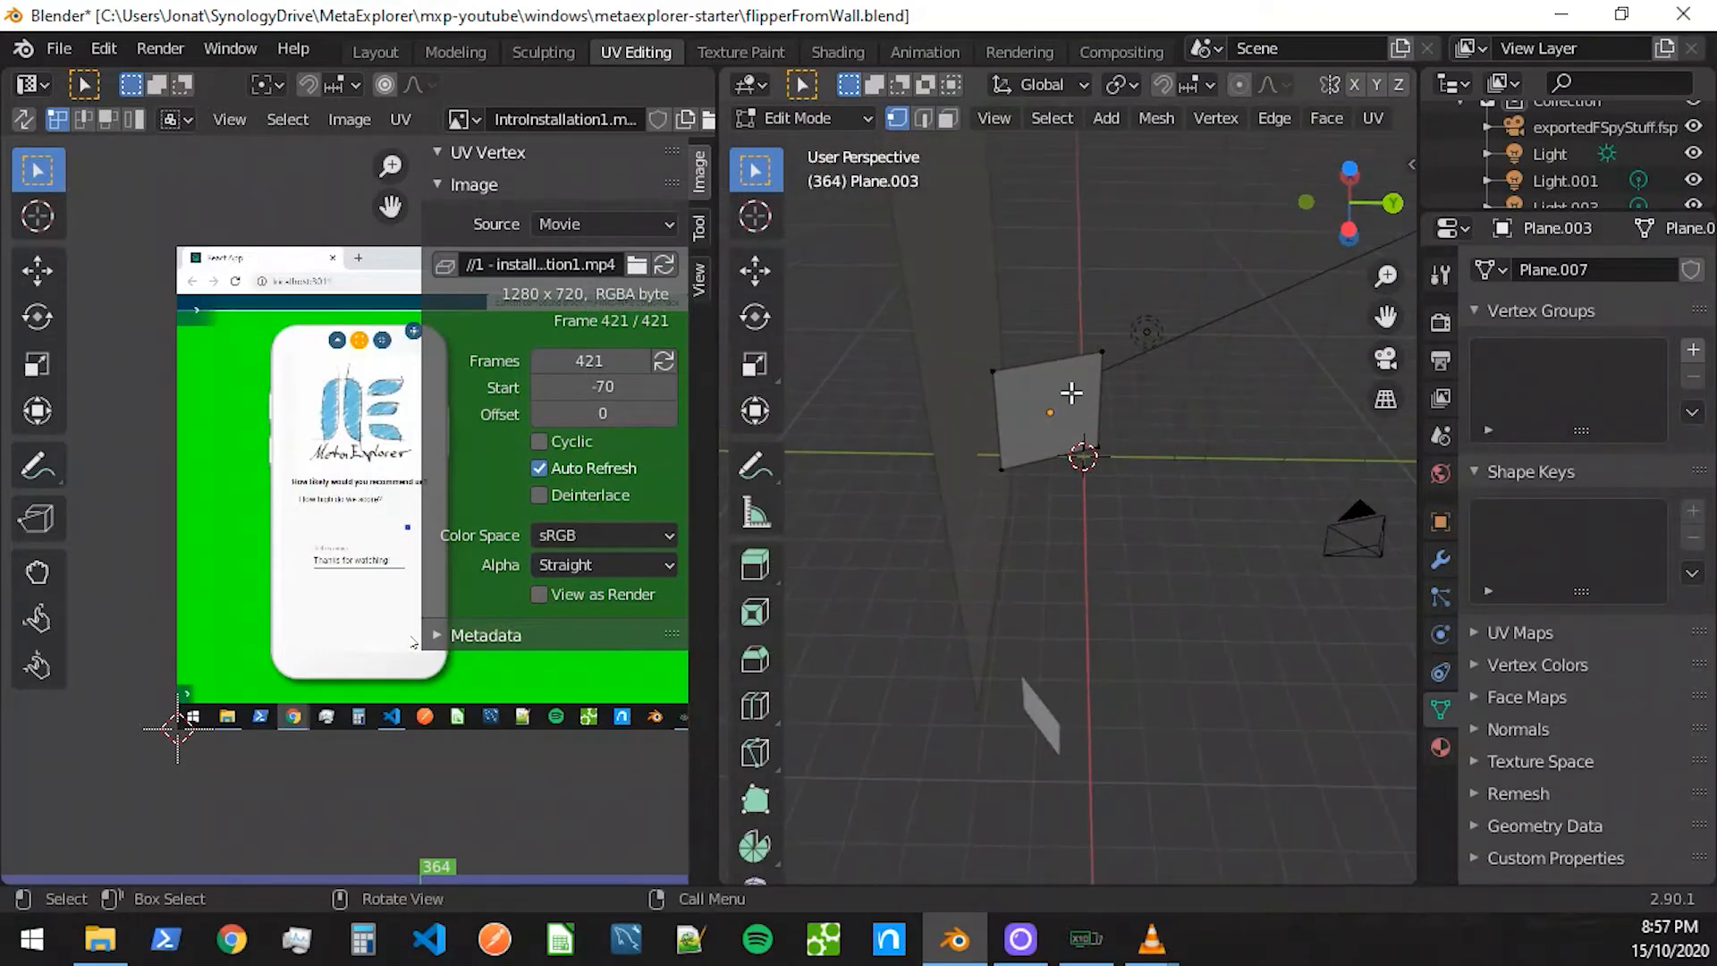
pyautogui.scroll(3, 1071, 393)
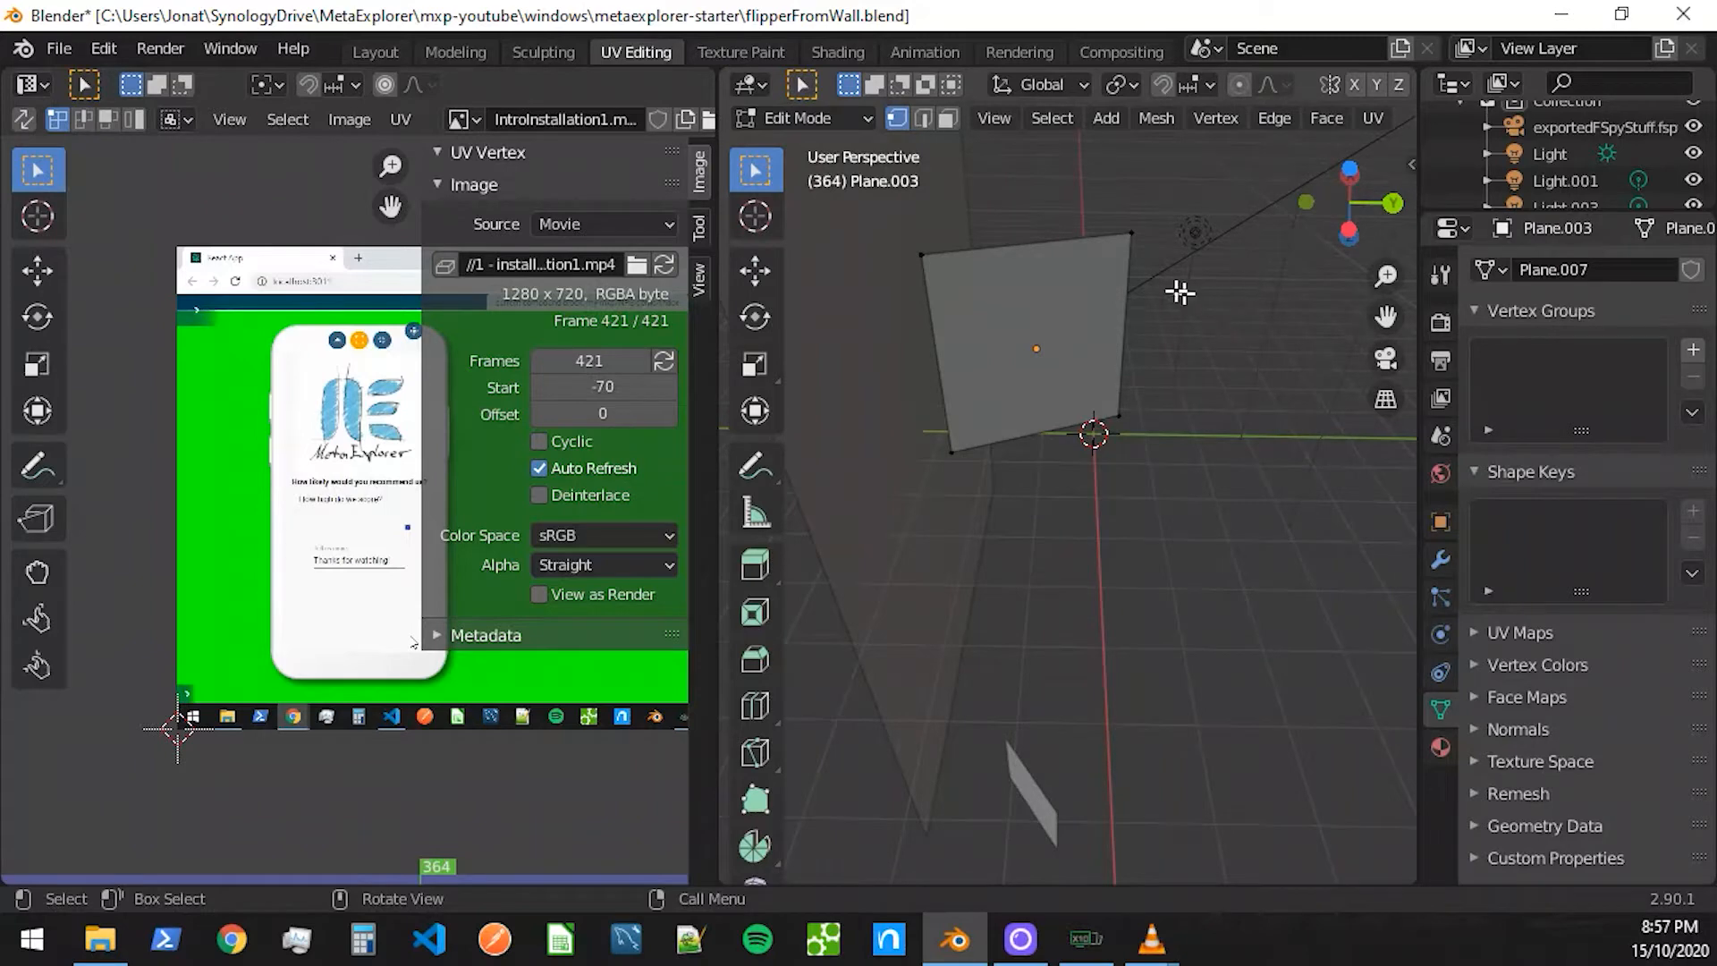
pyautogui.keyDown('shift'); pyautogui.moveTo(1076, 338); pyautogui.dragTo(1084, 462, button='middle'); pyautogui.keyUp('shift')
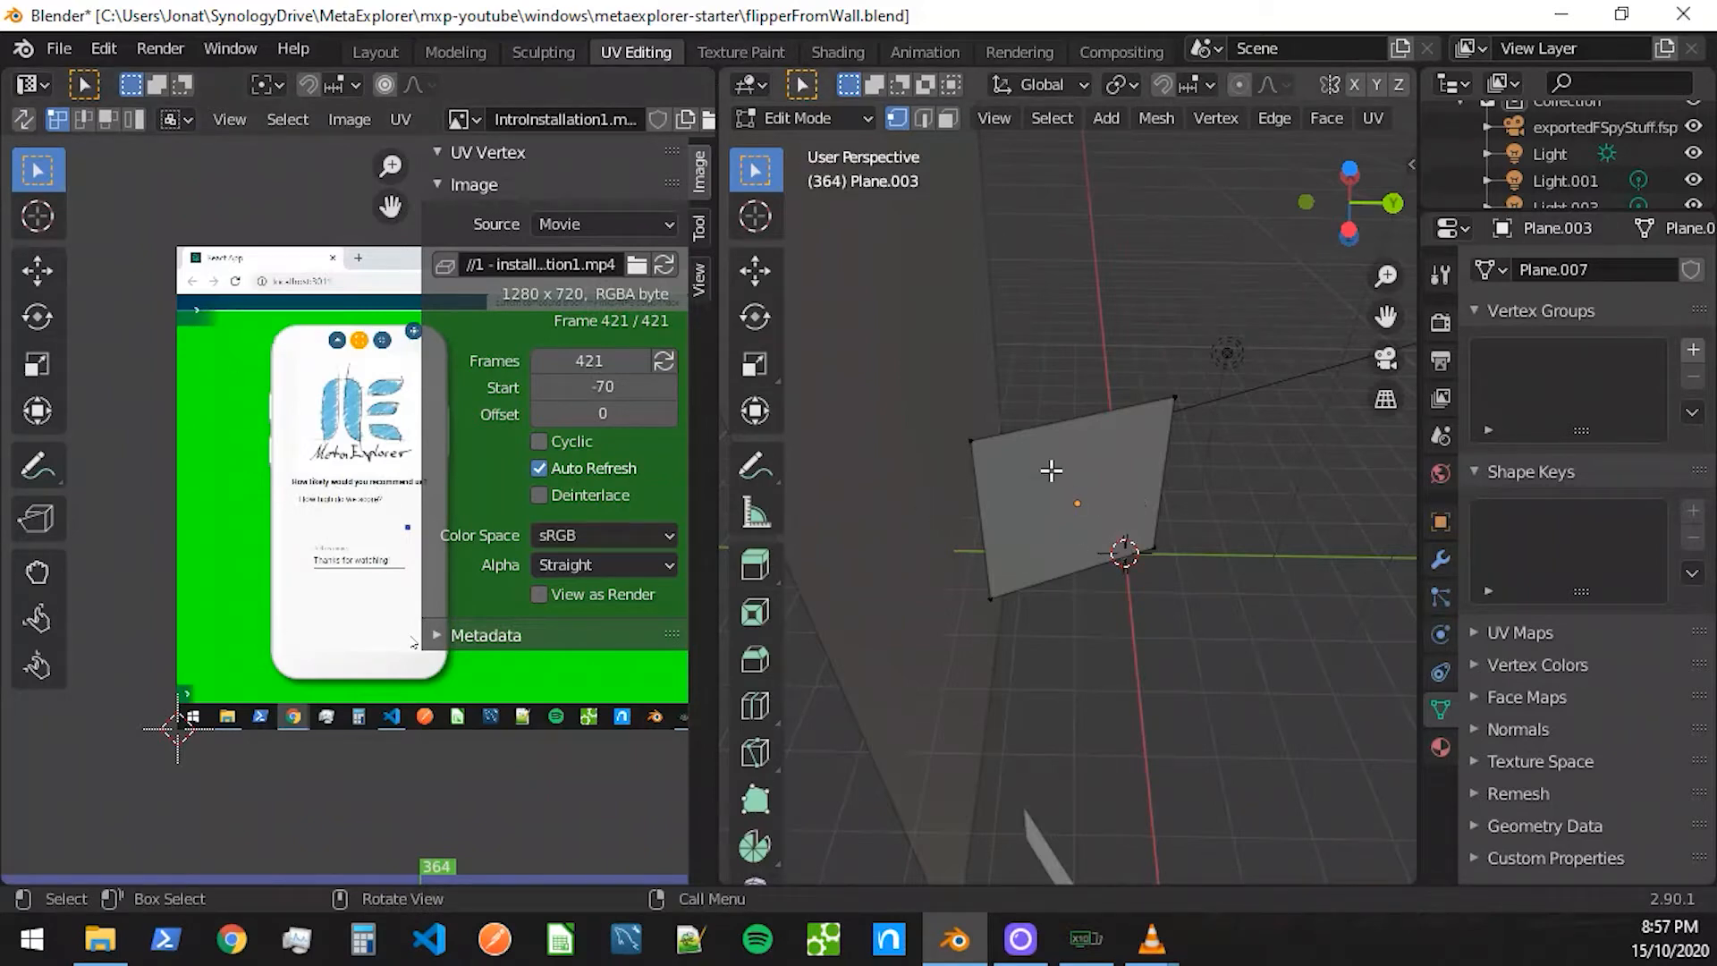
pyautogui.moveTo(1100, 524); pyautogui.dragTo(1072, 494, button='middle')
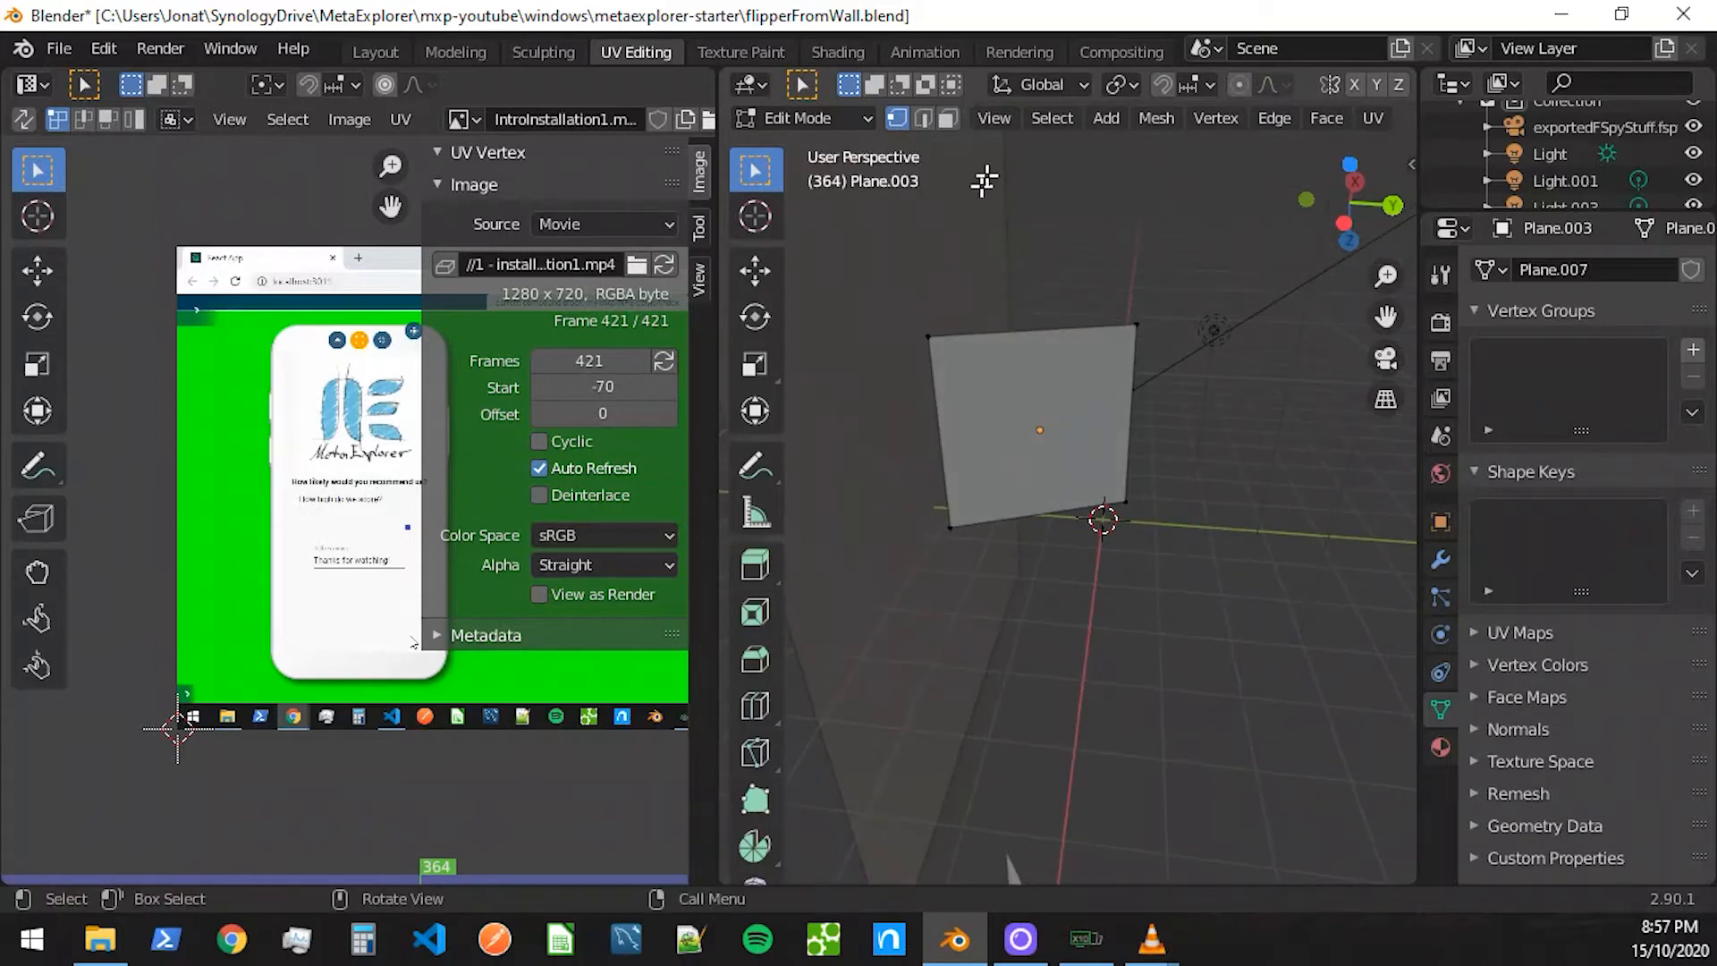
# - Switch to the Shading workspace and preview the phone plane close up in the camera view with rendered viewport shading
pyautogui.click(837, 50)
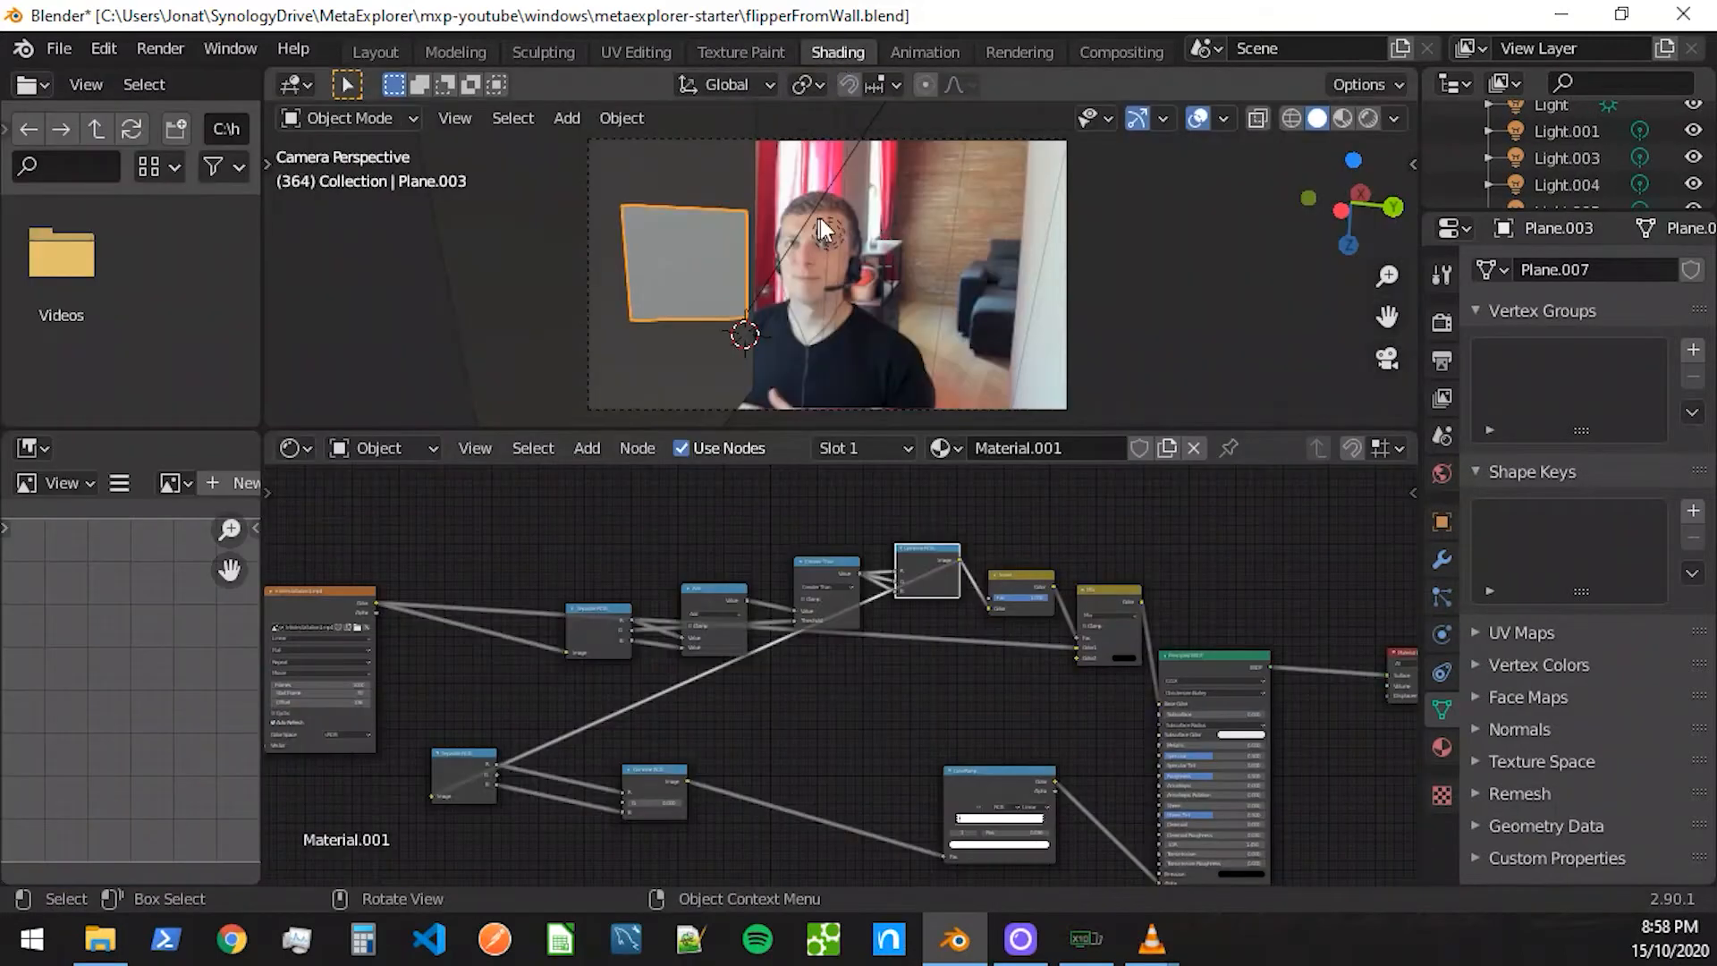
pyautogui.scroll(1, 797, 209)
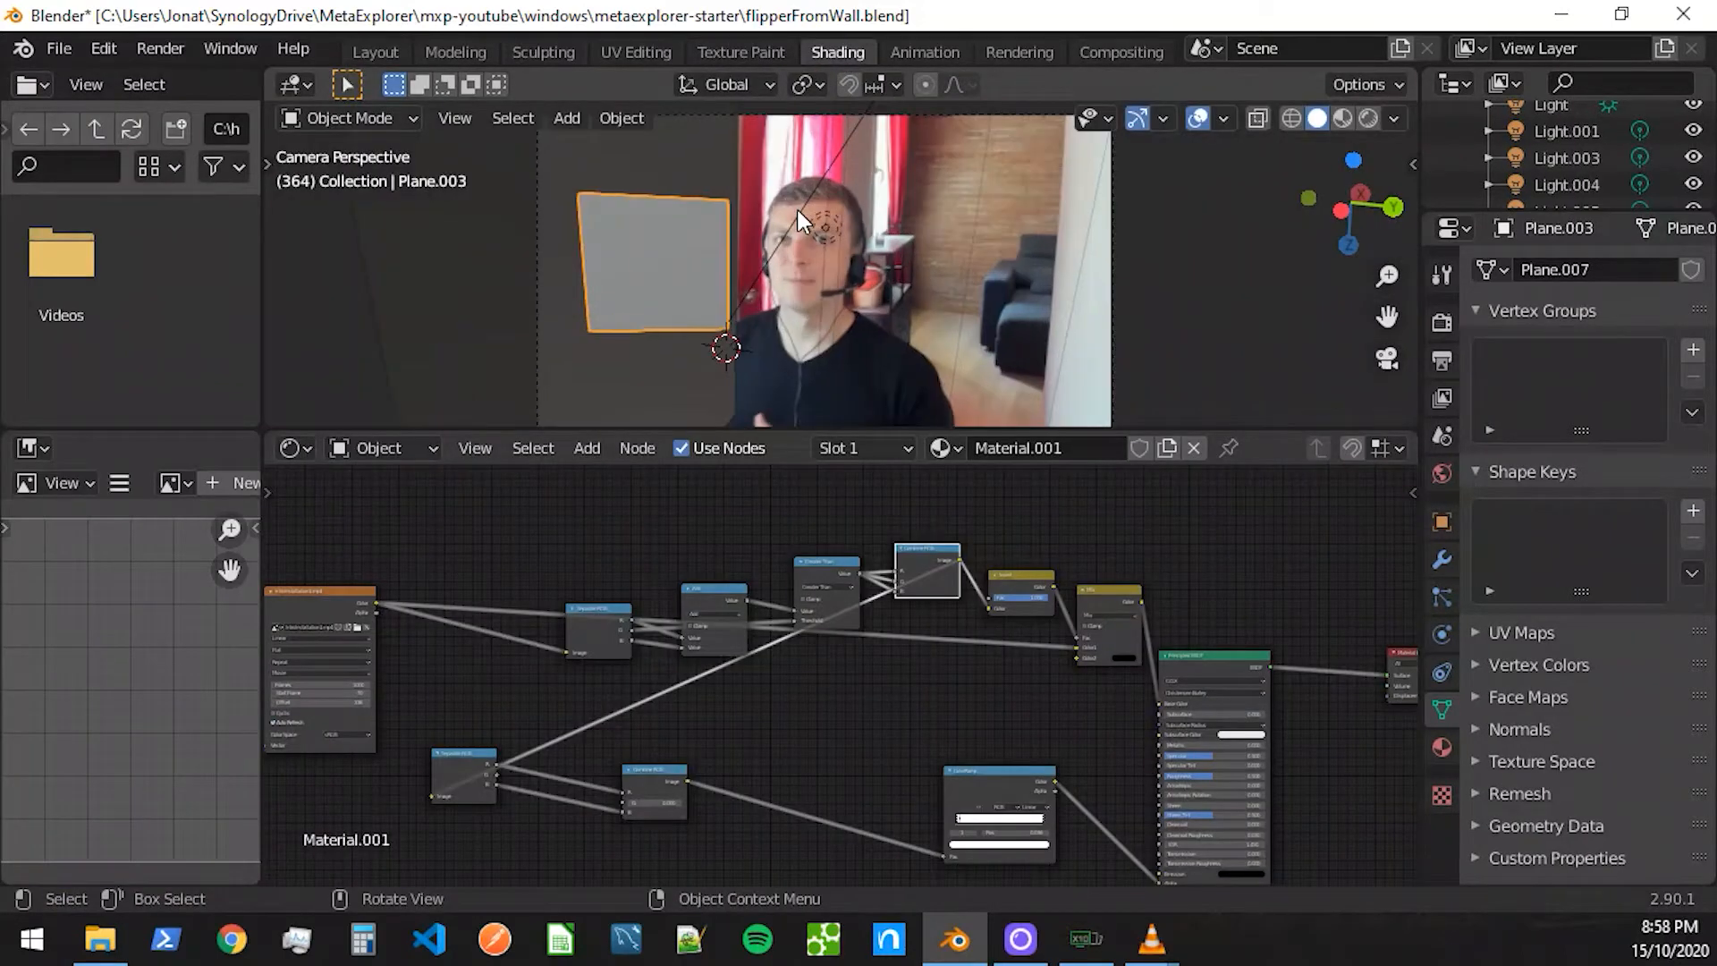
pyautogui.scroll(1, 797, 212)
pyautogui.scroll(-2, 1162, 267)
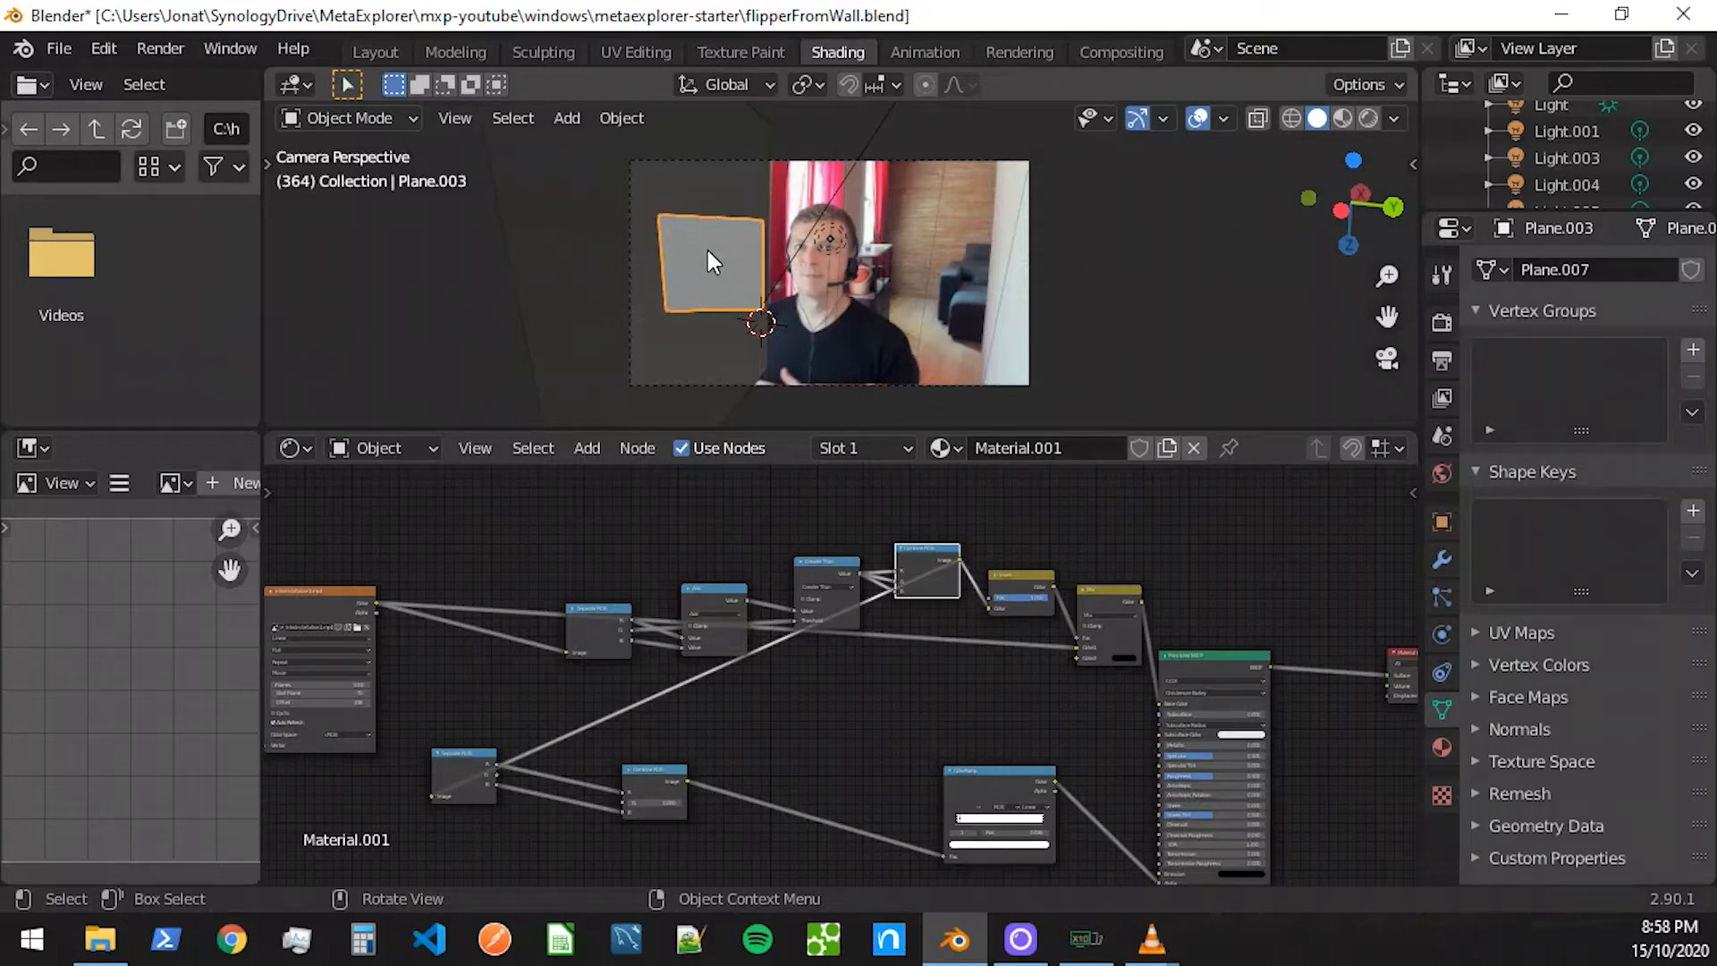
pyautogui.click(1365, 118)
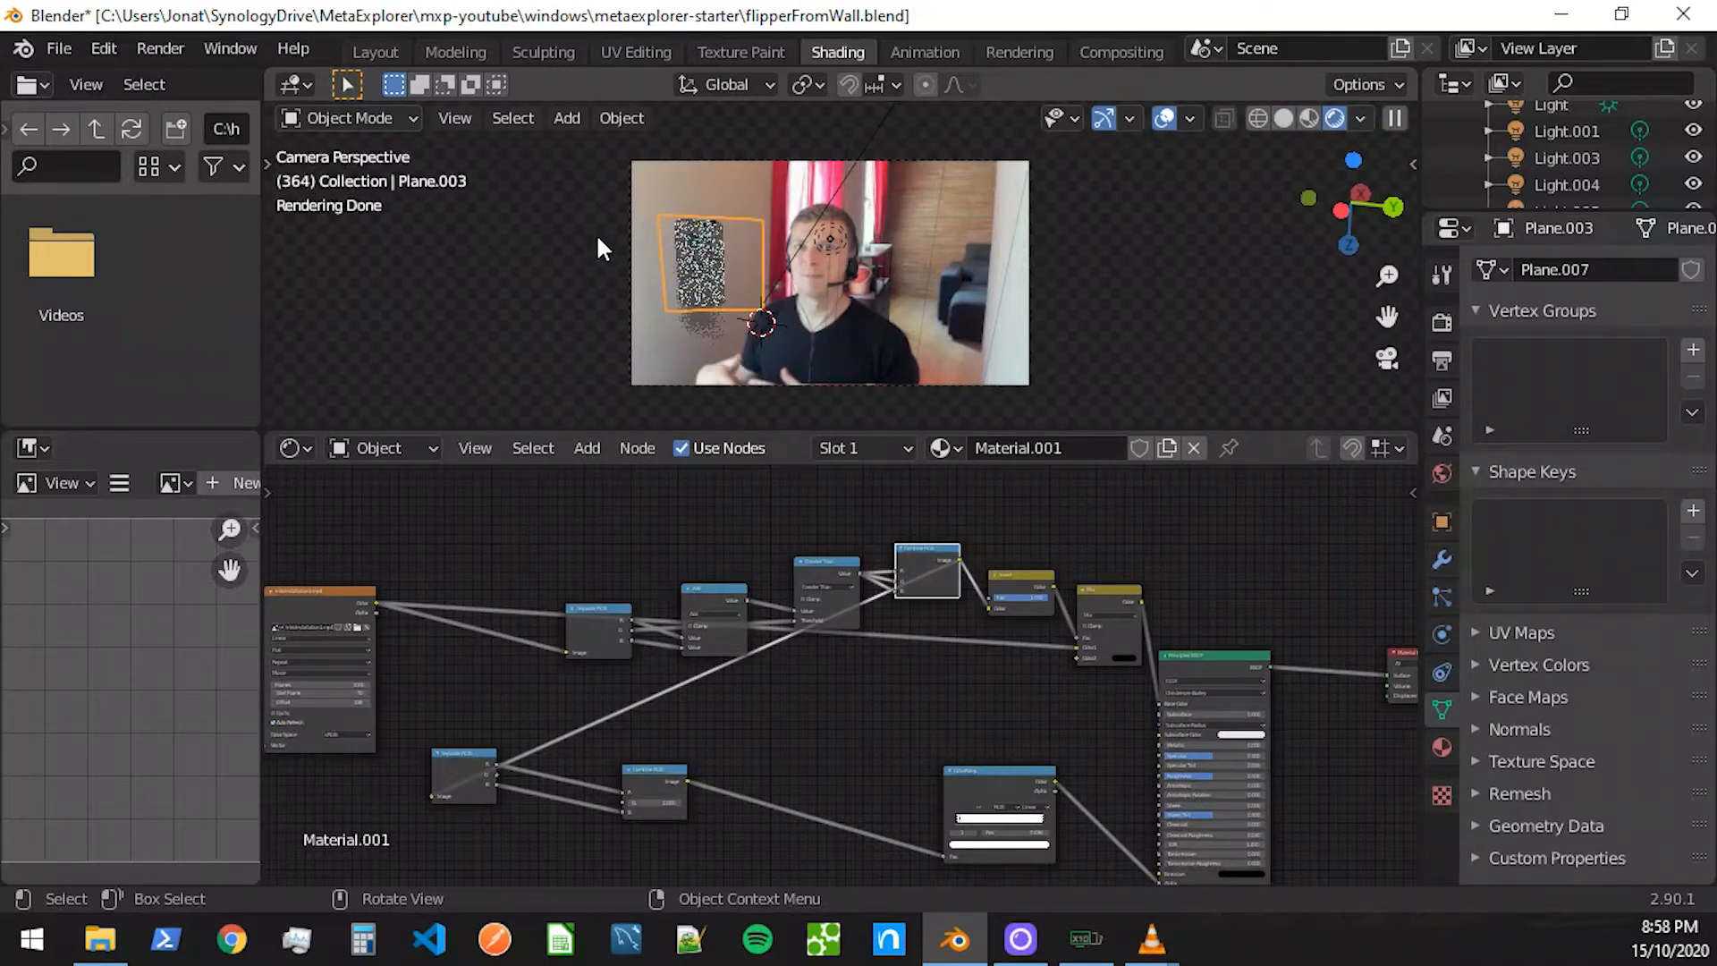
pyautogui.scroll(3, 594, 229)
pyautogui.keyDown('shift'); pyautogui.moveTo(594, 229); pyautogui.dragTo(797, 252, button='middle'); pyautogui.keyUp('shift')
pyautogui.scroll(6, 722, 234)
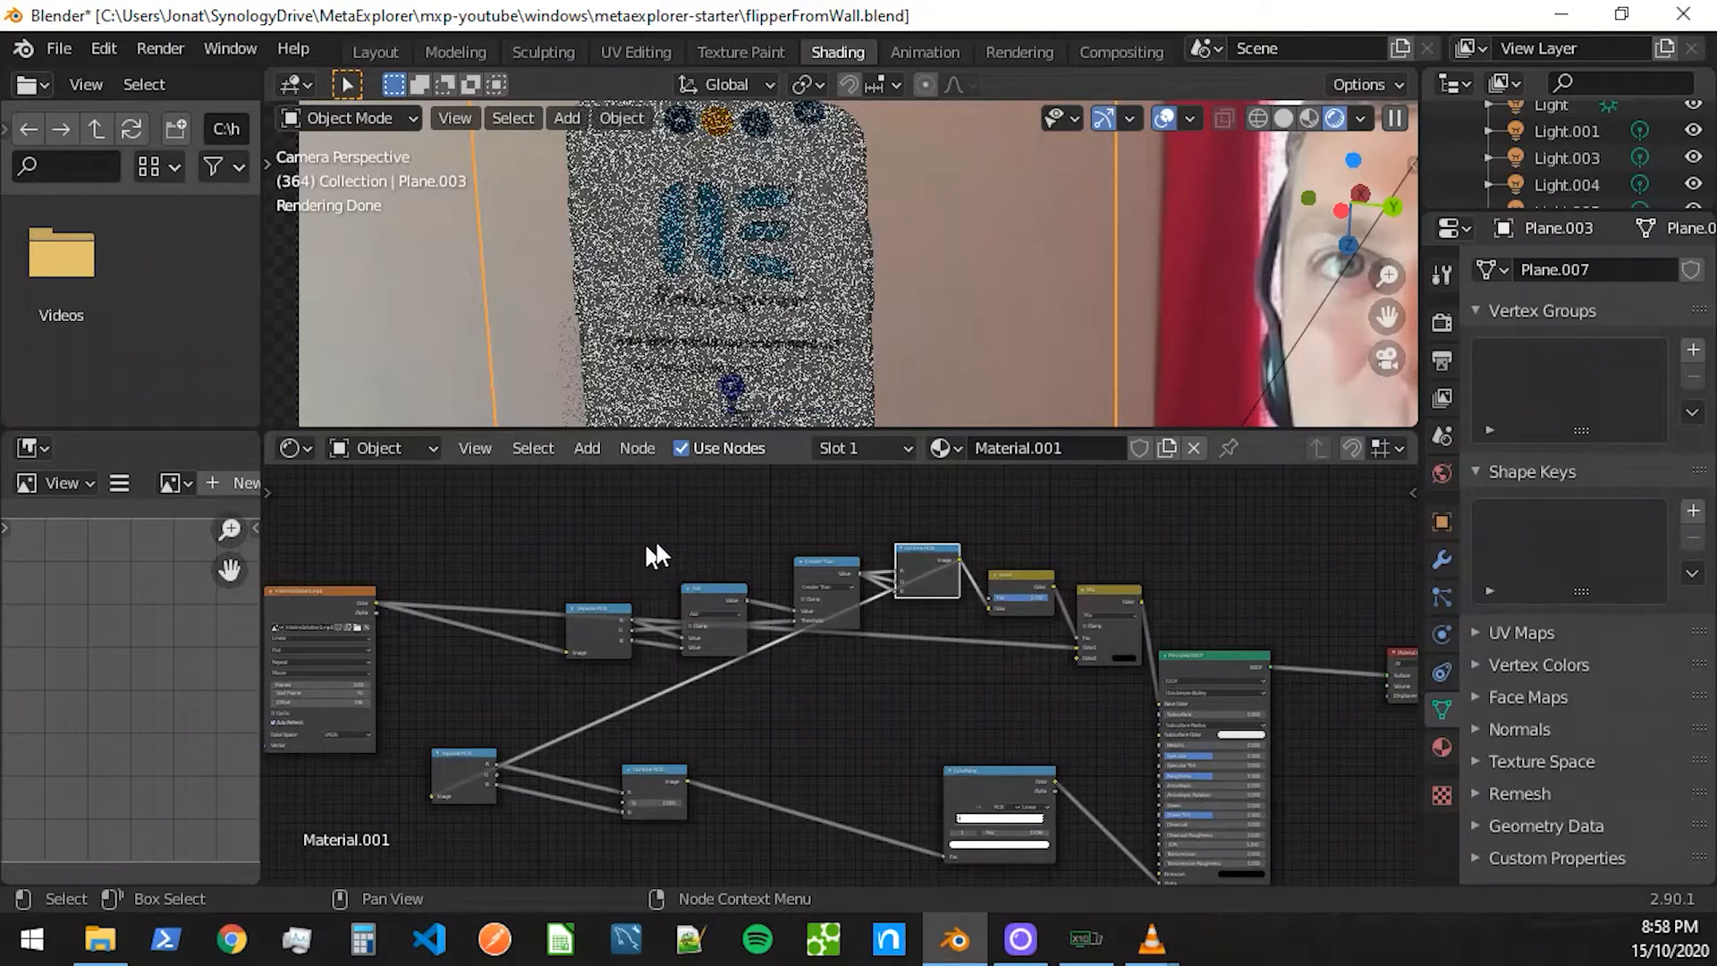
# - Enlarge the shader node editor and frame the IntroInstallation1.mp4 texture node with its Color output links
pyautogui.click(599, 631)
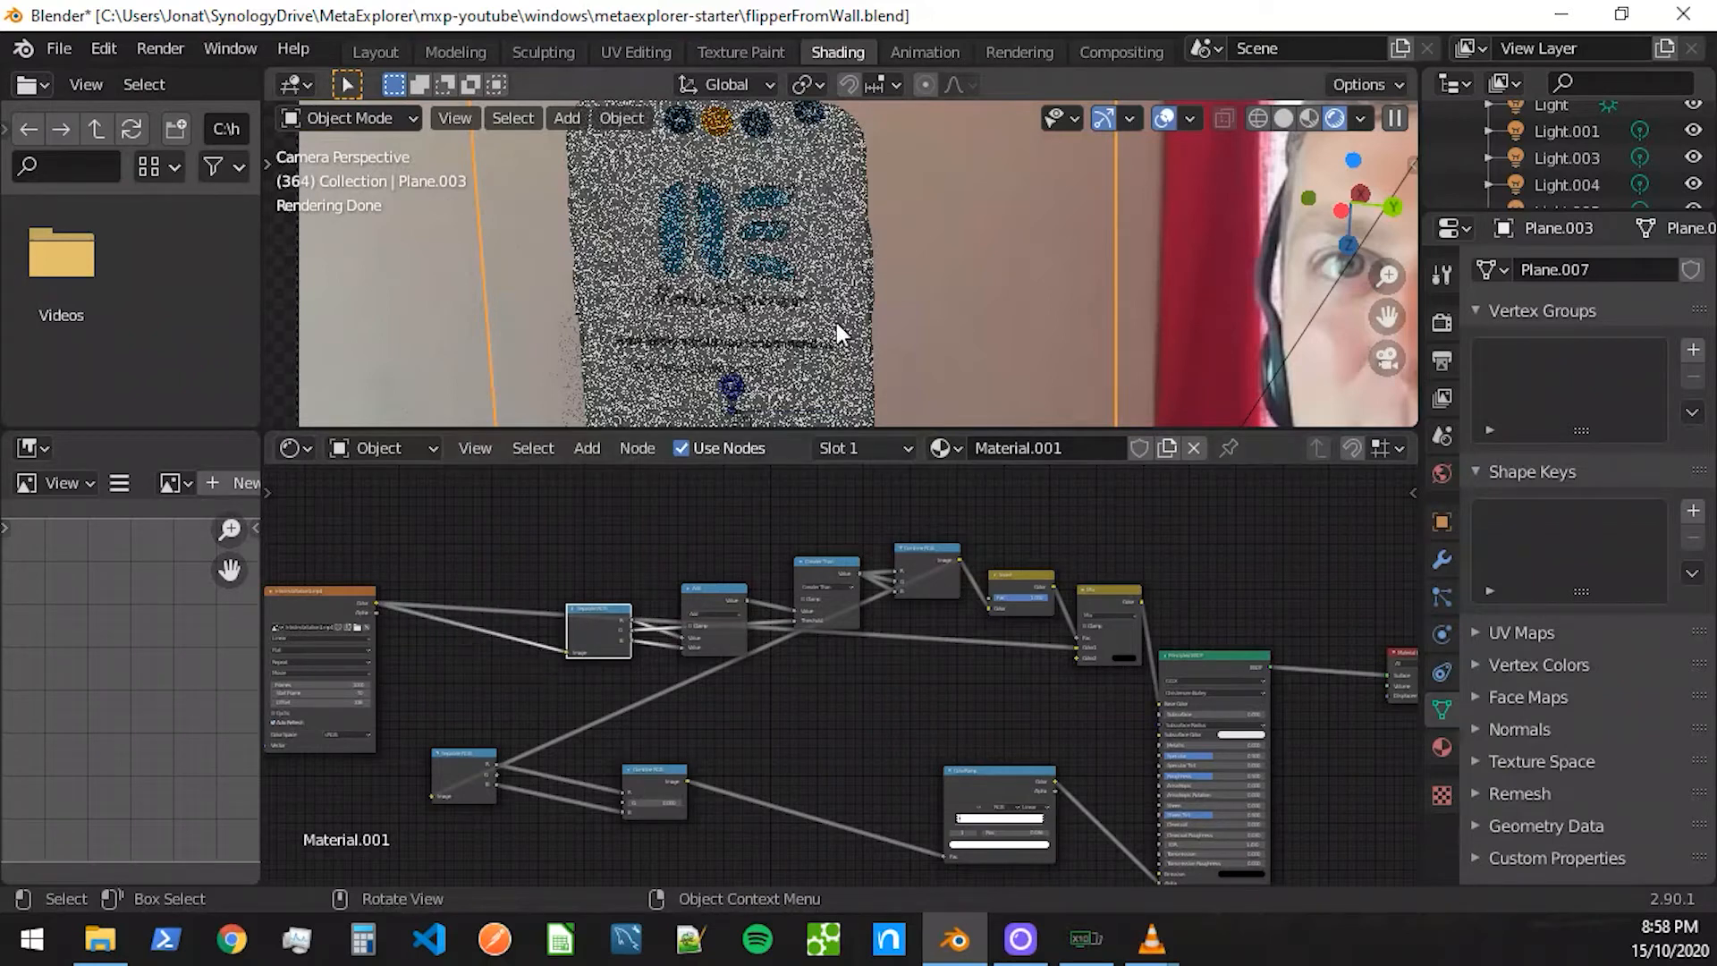
pyautogui.moveTo(787, 427); pyautogui.dragTo(806, 259)
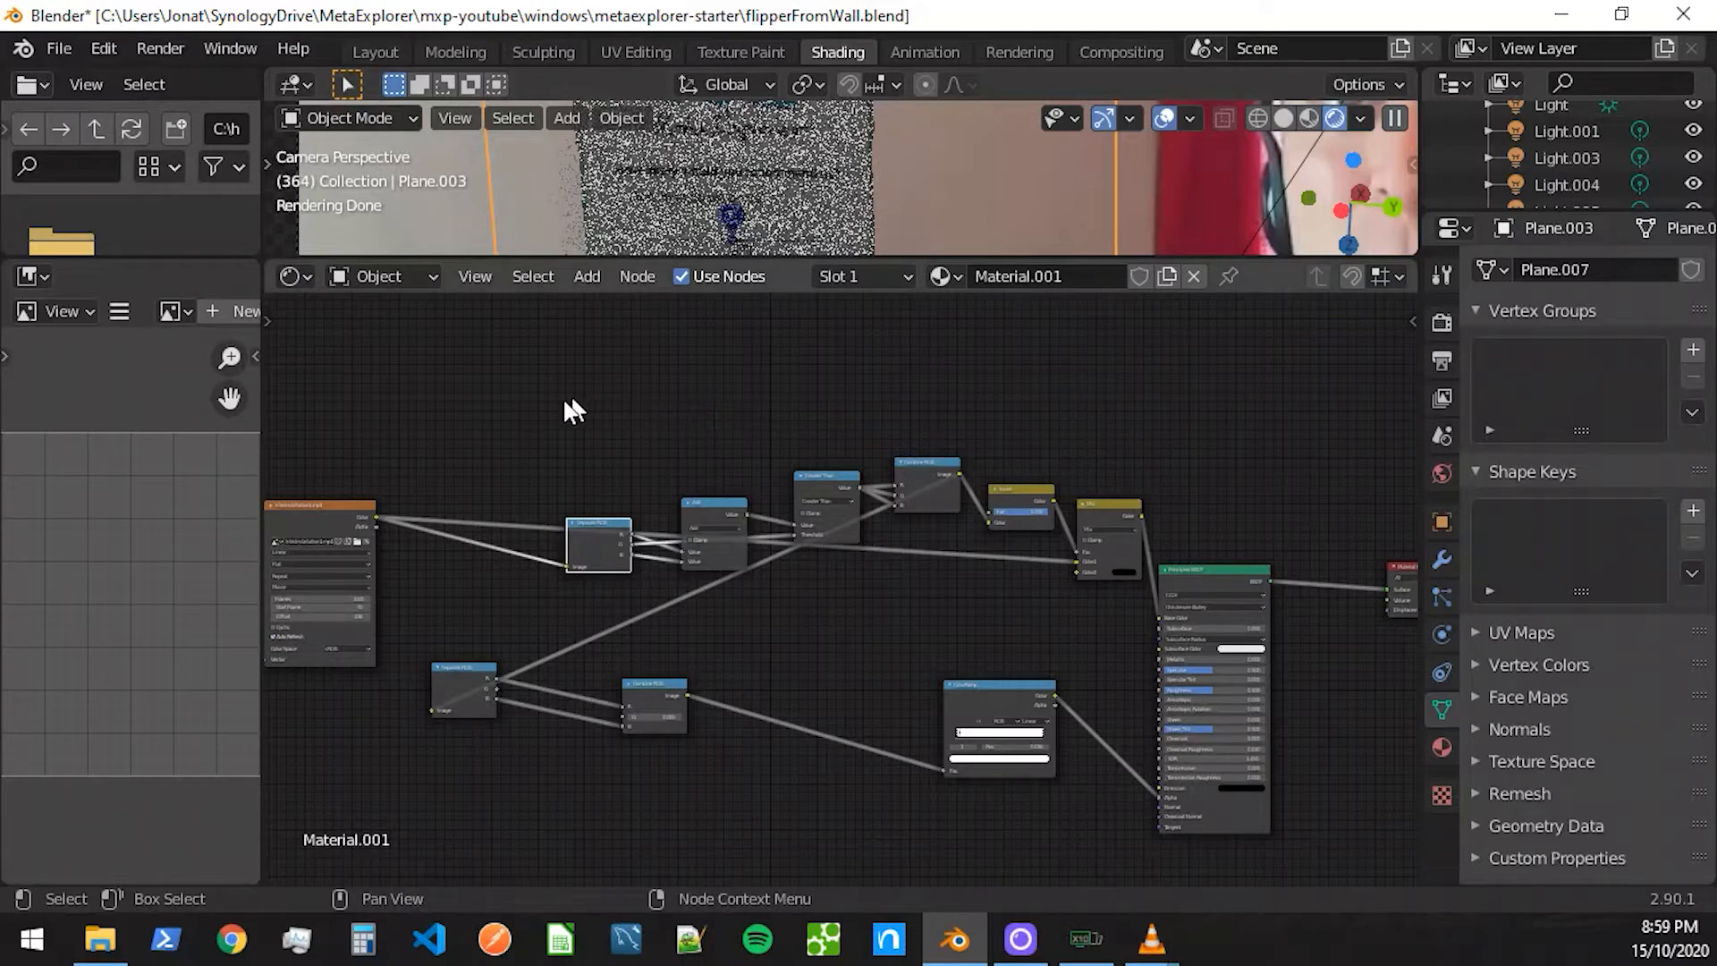
pyautogui.moveTo(578, 409); pyautogui.dragTo(938, 381, button='middle')
pyautogui.scroll(10, 790, 436)
pyautogui.moveTo(628, 423); pyautogui.dragTo(725, 565, button='middle')
pyautogui.scroll(3, 858, 599)
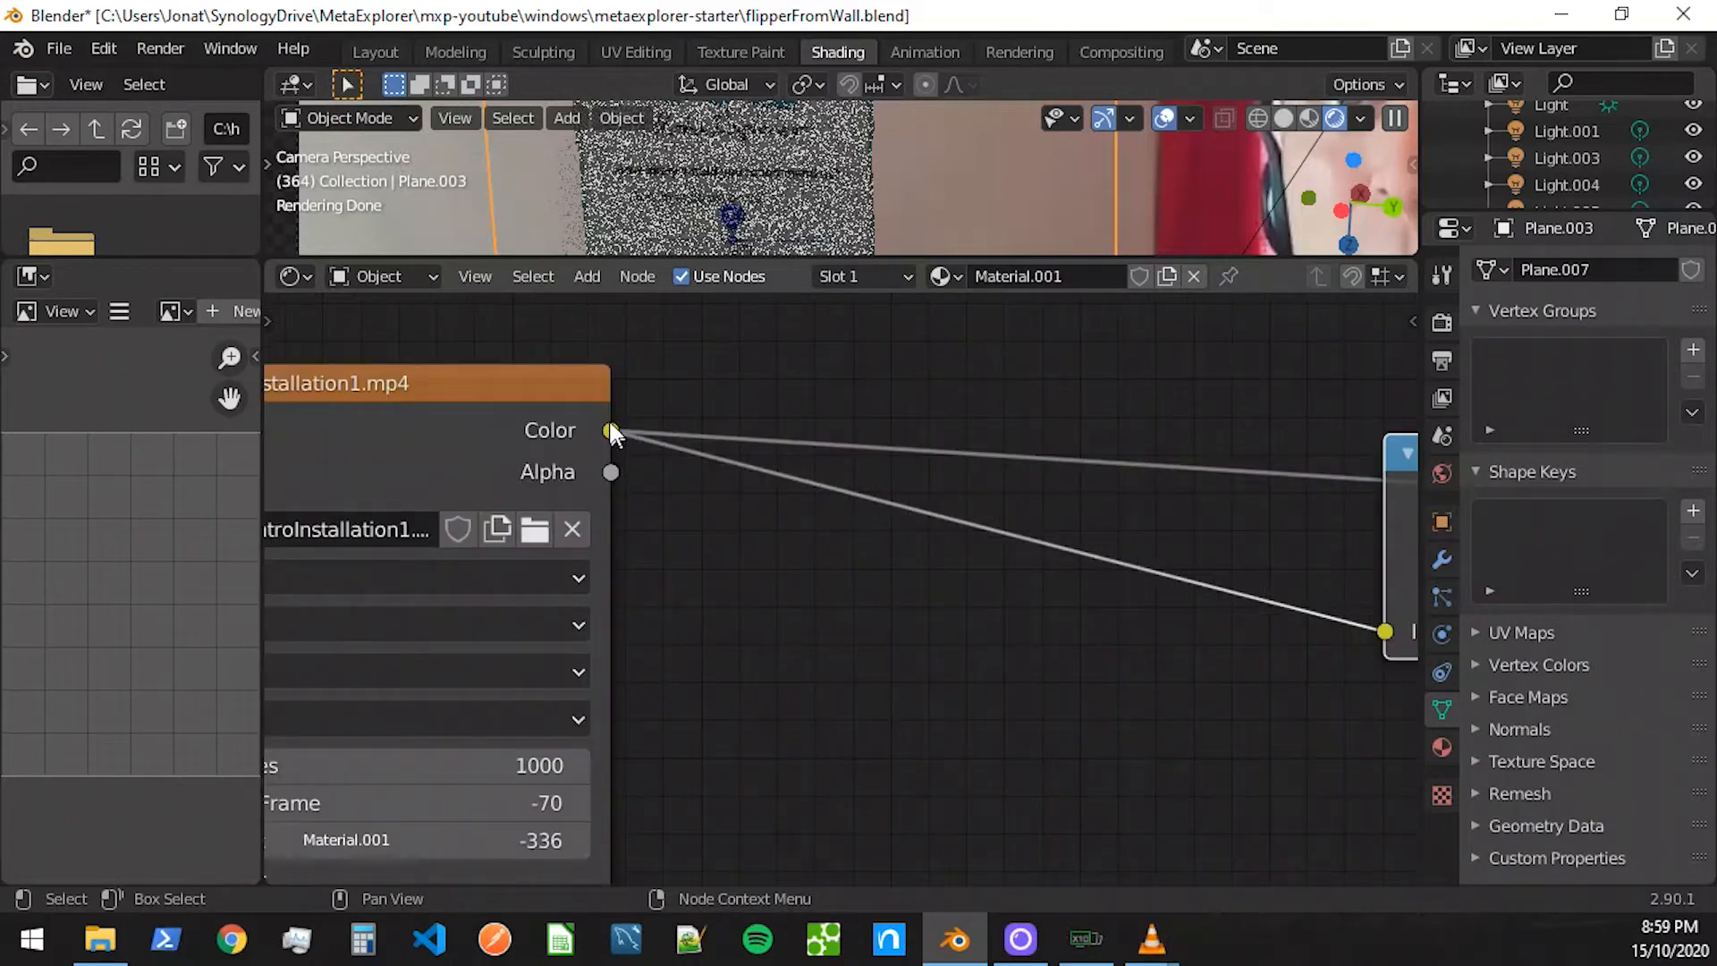
pyautogui.scroll(-2, 856, 636)
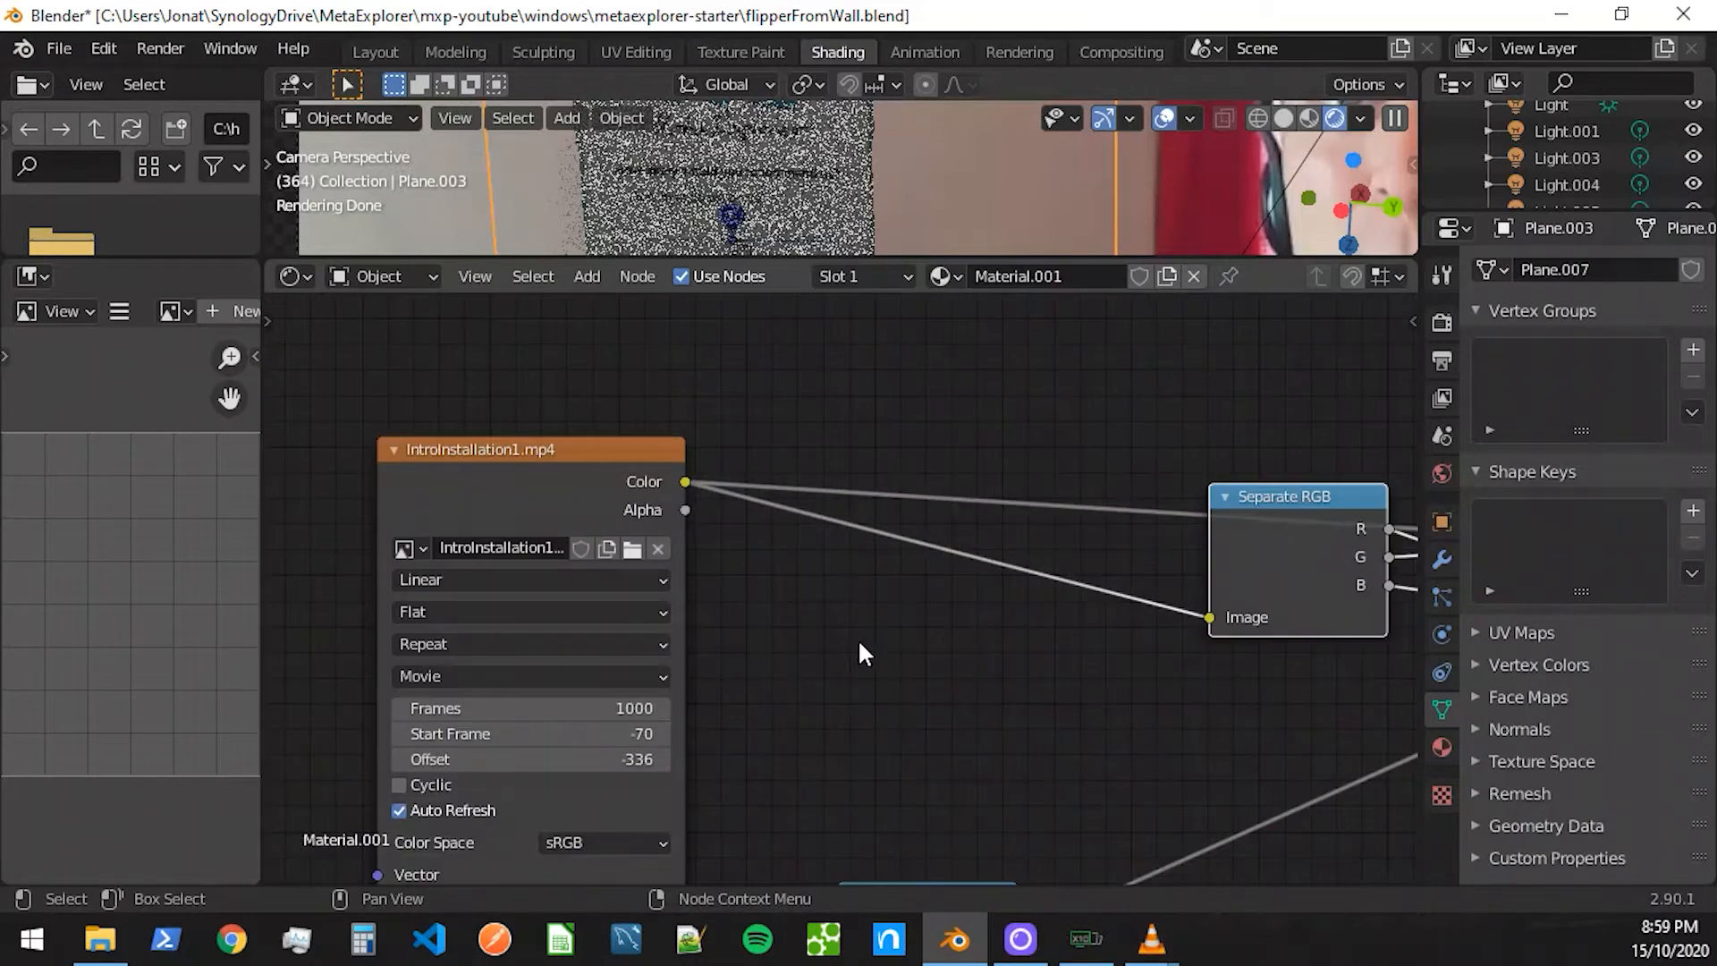
# - Reposition the upper Separate RGB node and the Add node lower in the node tree to spread out their links
pyautogui.moveTo(1139, 713); pyautogui.dragTo(483, 660, button='middle')
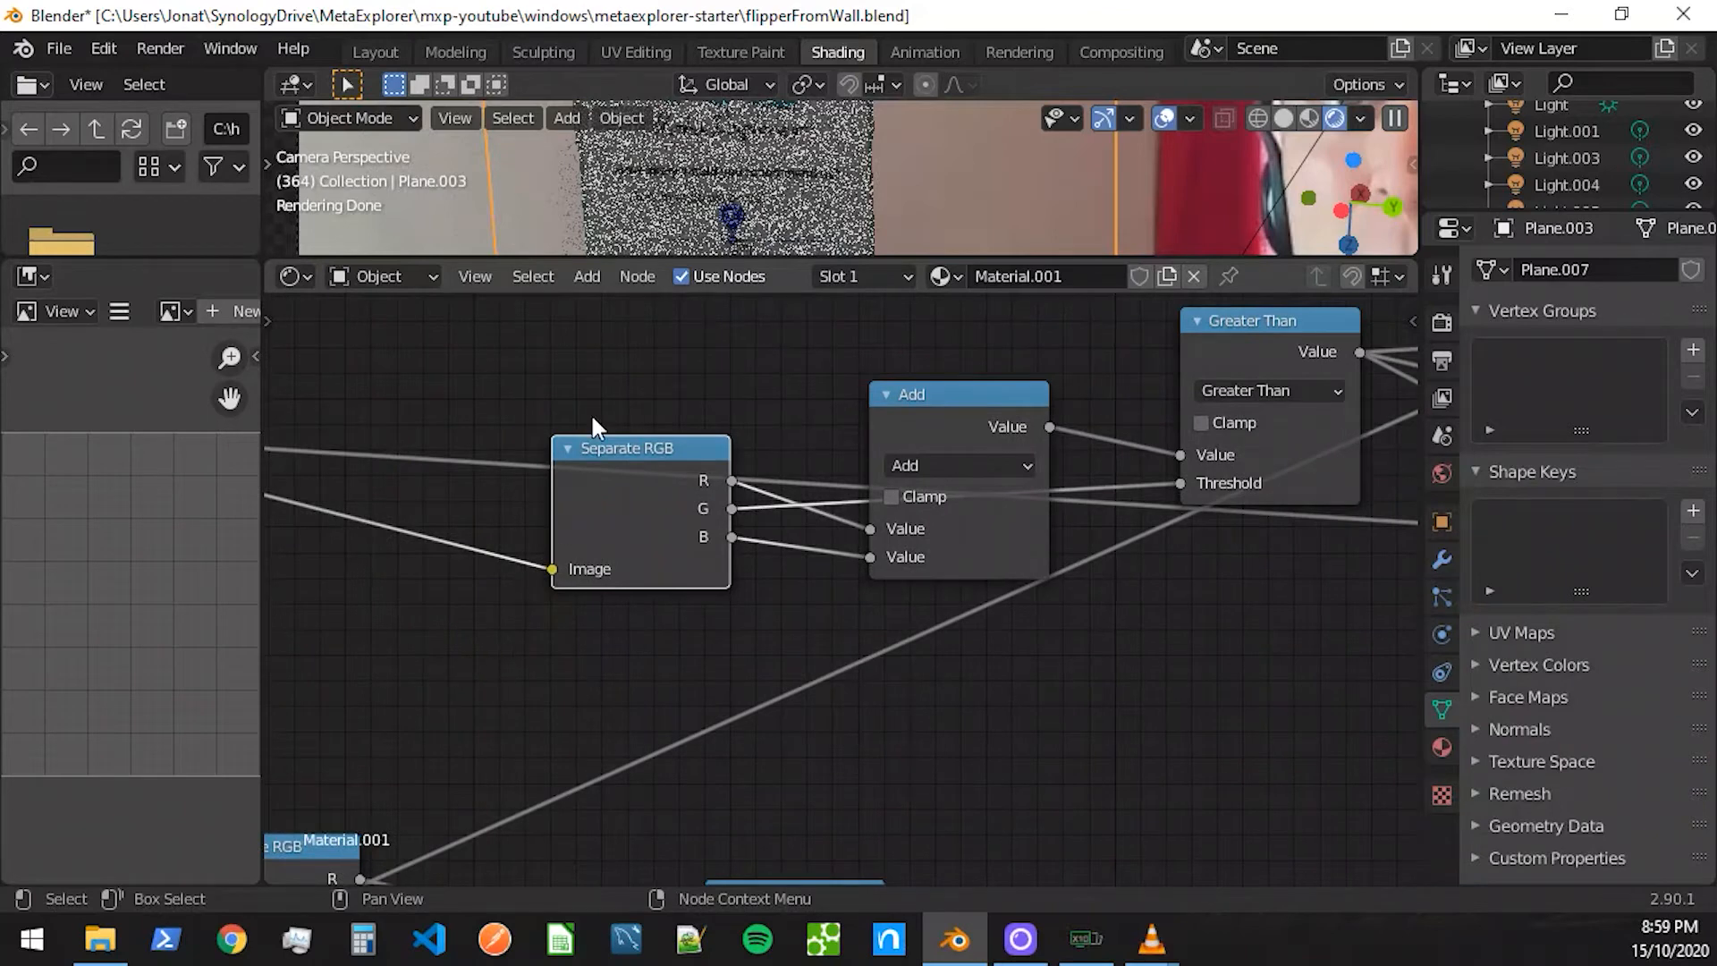
pyautogui.moveTo(615, 450); pyautogui.dragTo(535, 561)
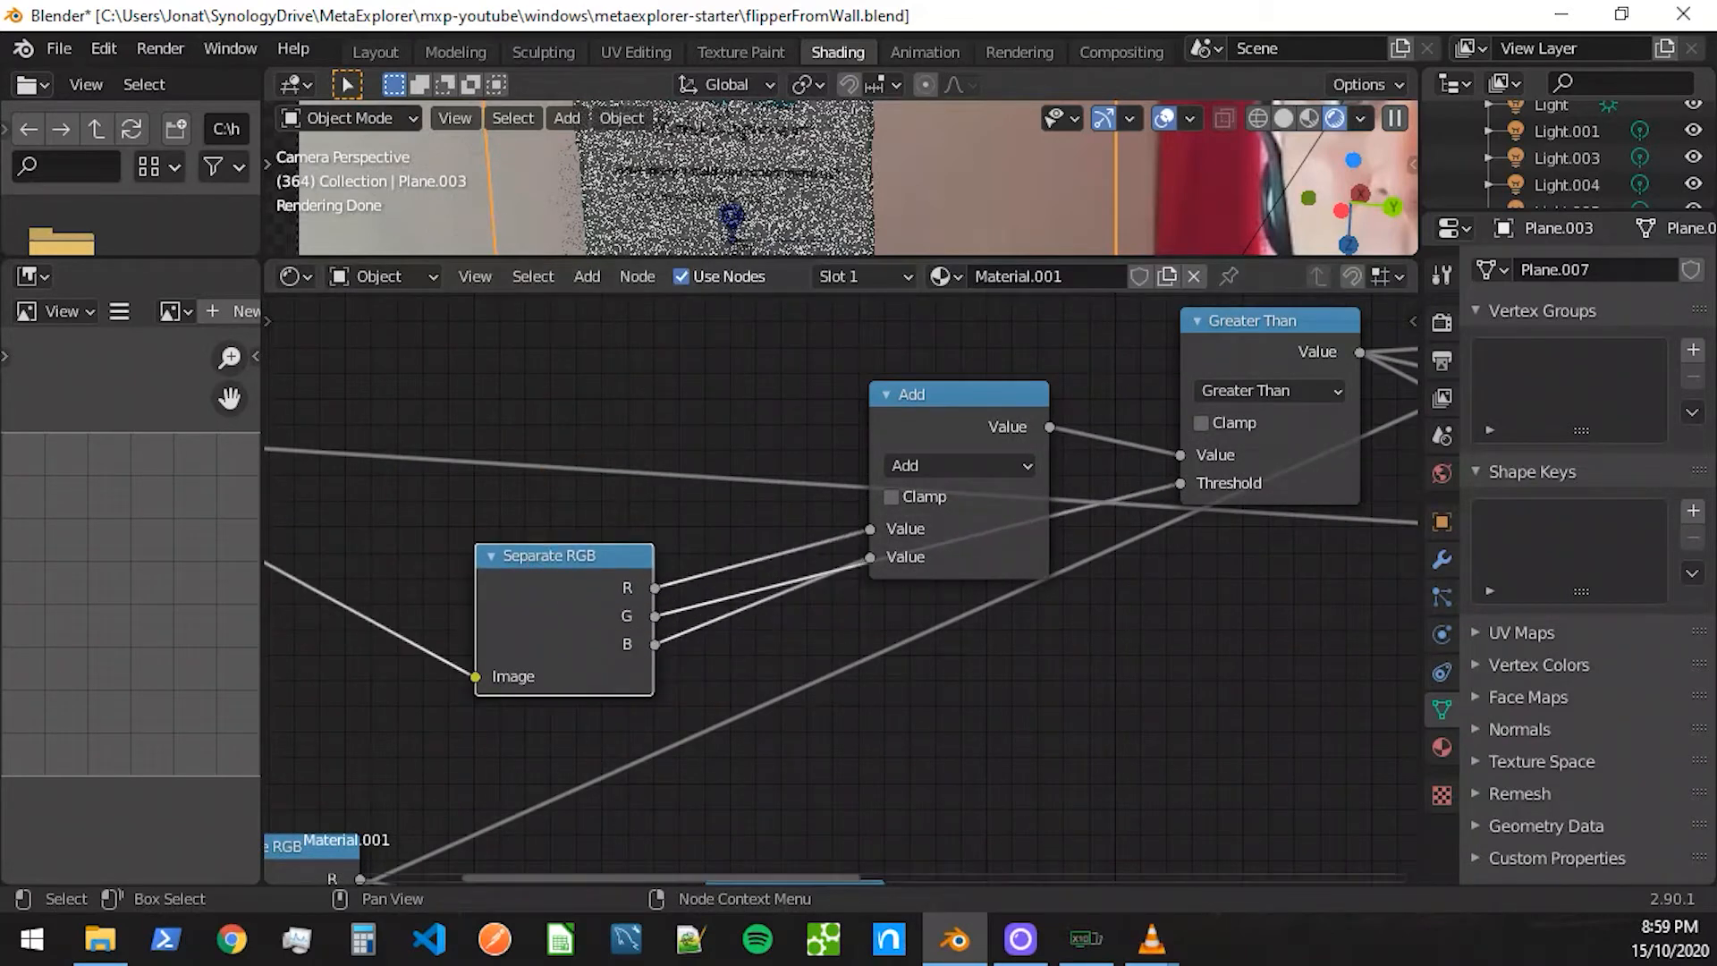
pyautogui.moveTo(1716, 79); pyautogui.dragTo(748, 78)
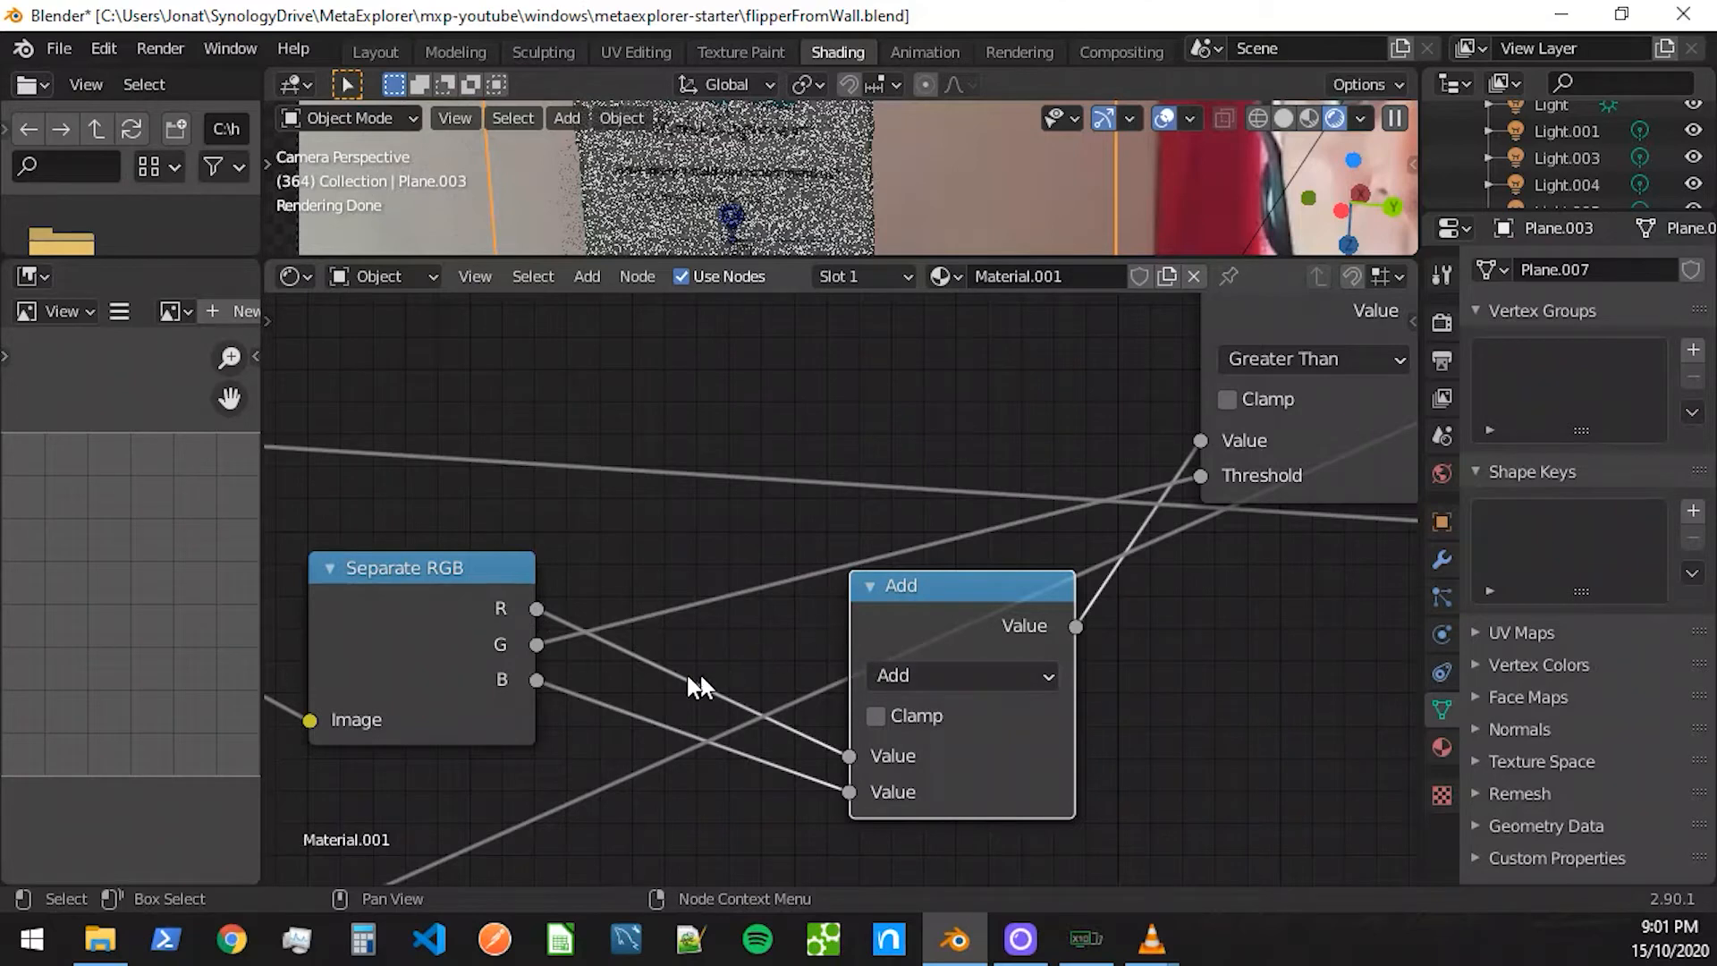
pyautogui.moveTo(978, 583); pyautogui.dragTo(946, 635)
# - Examine the key chain from Greater Than through Combine RGB, Invert and Mix to the Principled BSDF, including the ColorRamp link to Alpha
pyautogui.moveTo(1073, 731); pyautogui.dragTo(776, 778, button='middle')
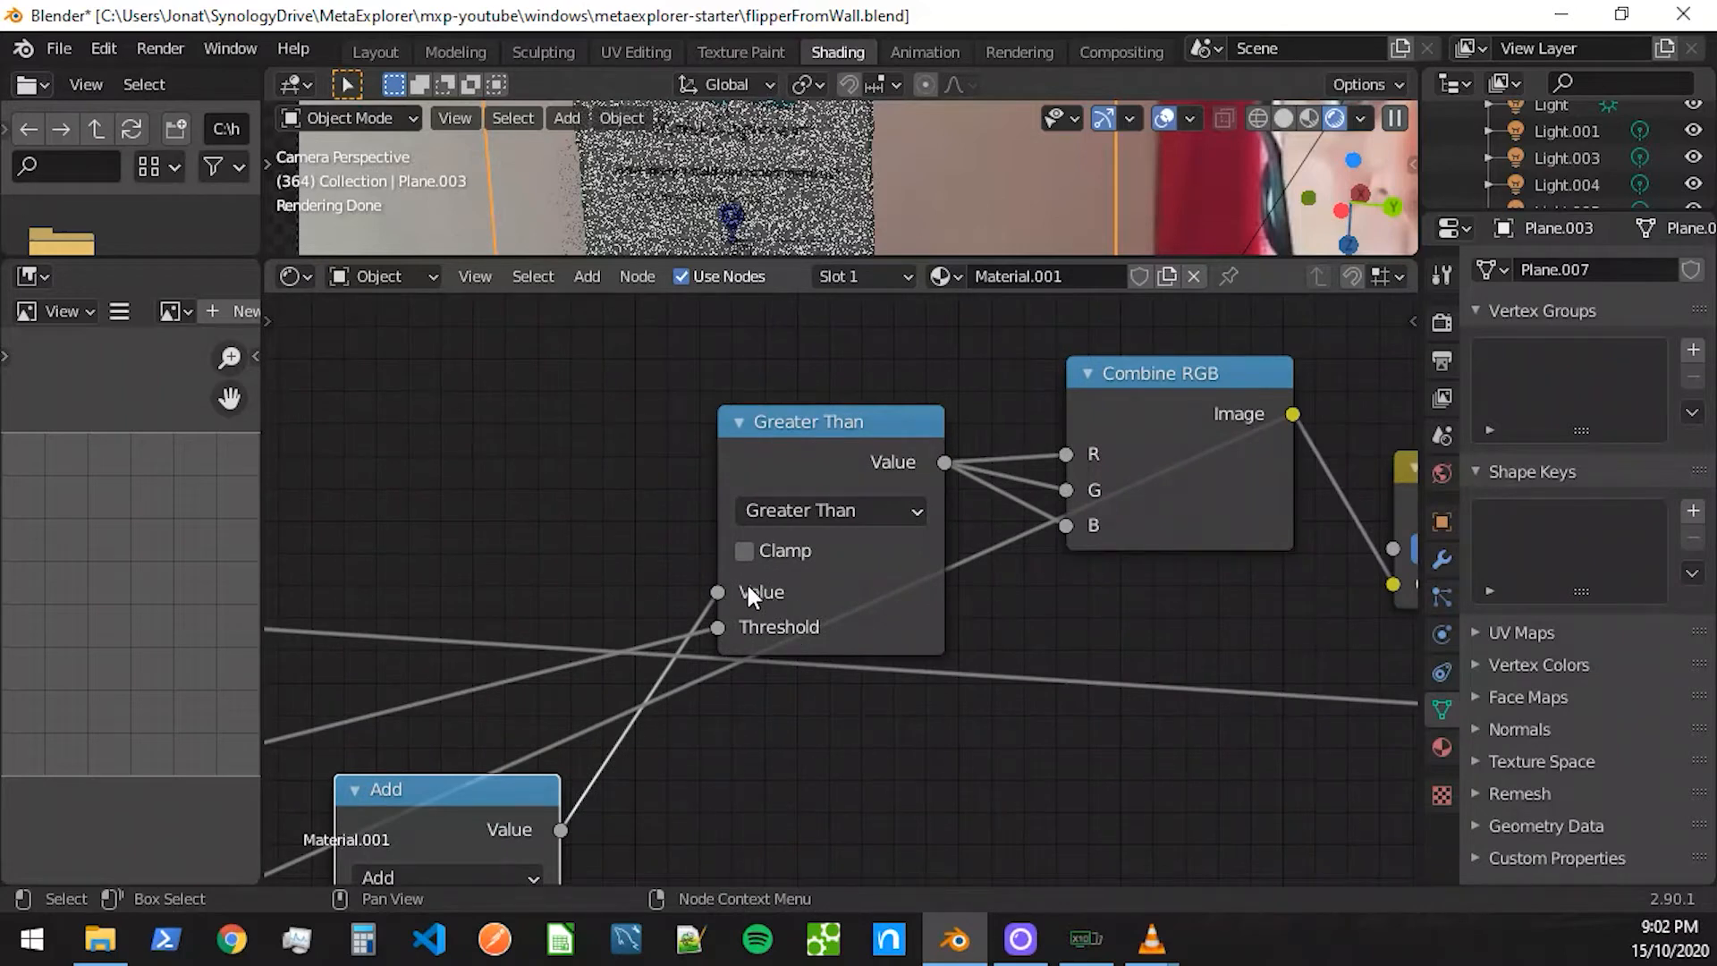
pyautogui.moveTo(1177, 598); pyautogui.dragTo(680, 700, button='middle')
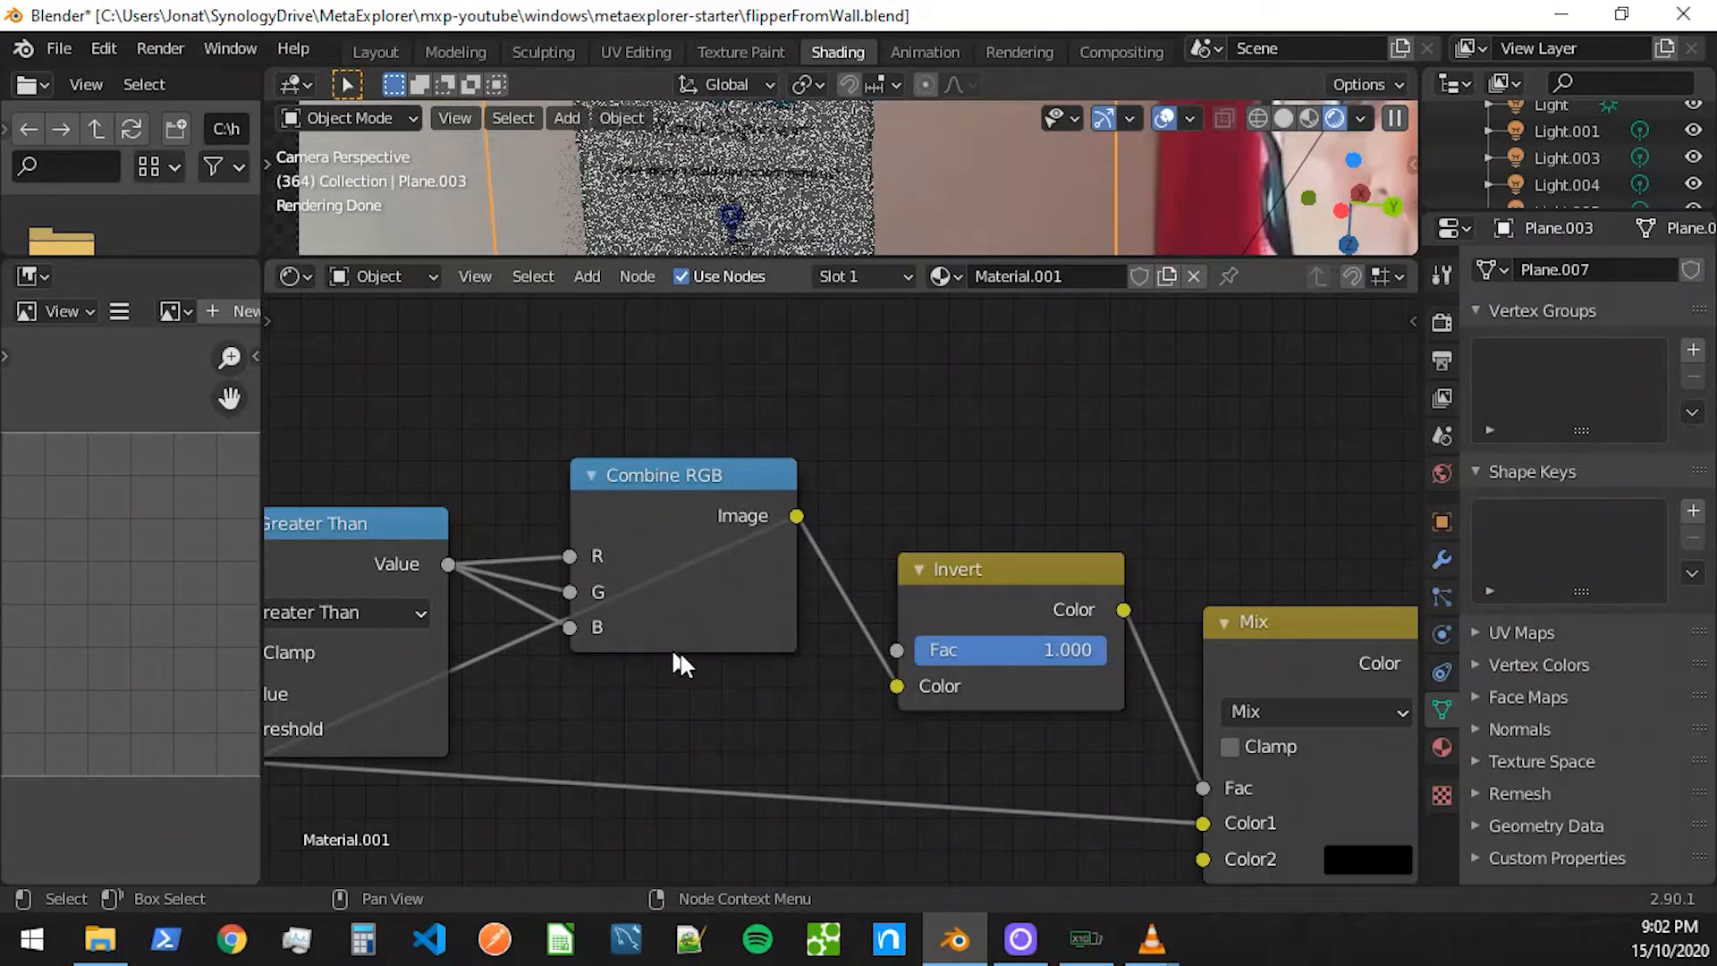
pyautogui.moveTo(795, 509); pyautogui.dragTo(502, 428, button='middle')
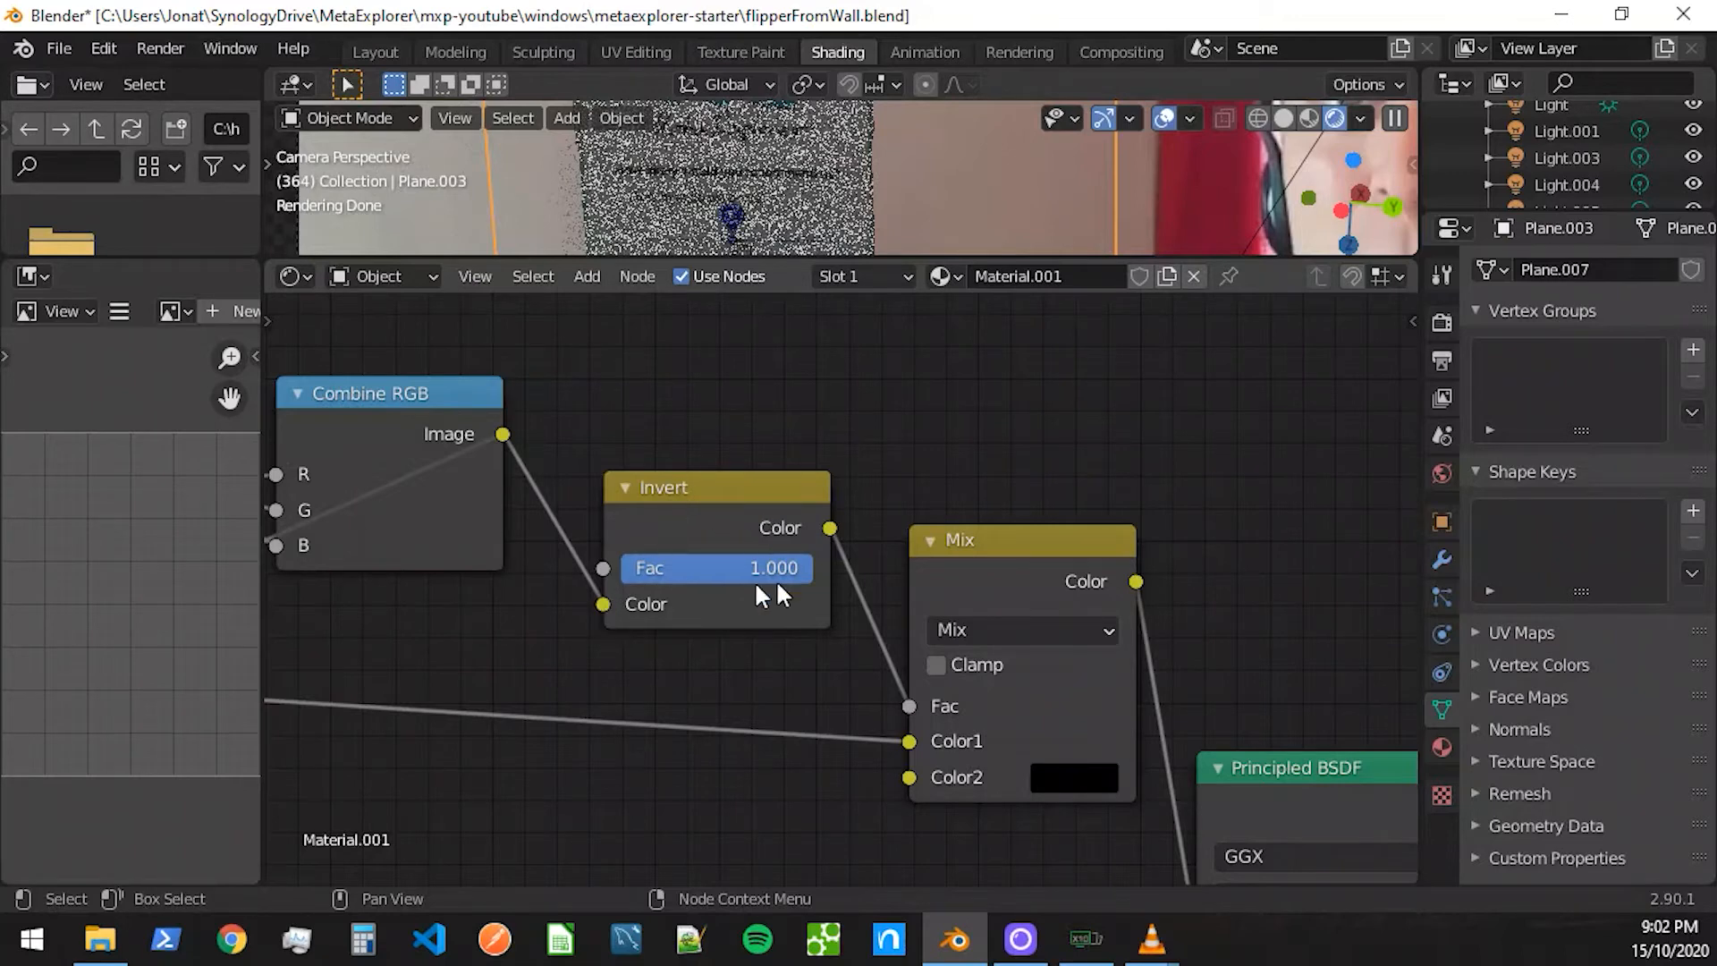
pyautogui.moveTo(776, 585); pyautogui.dragTo(481, 509, button='middle')
pyautogui.scroll(-1, 827, 437)
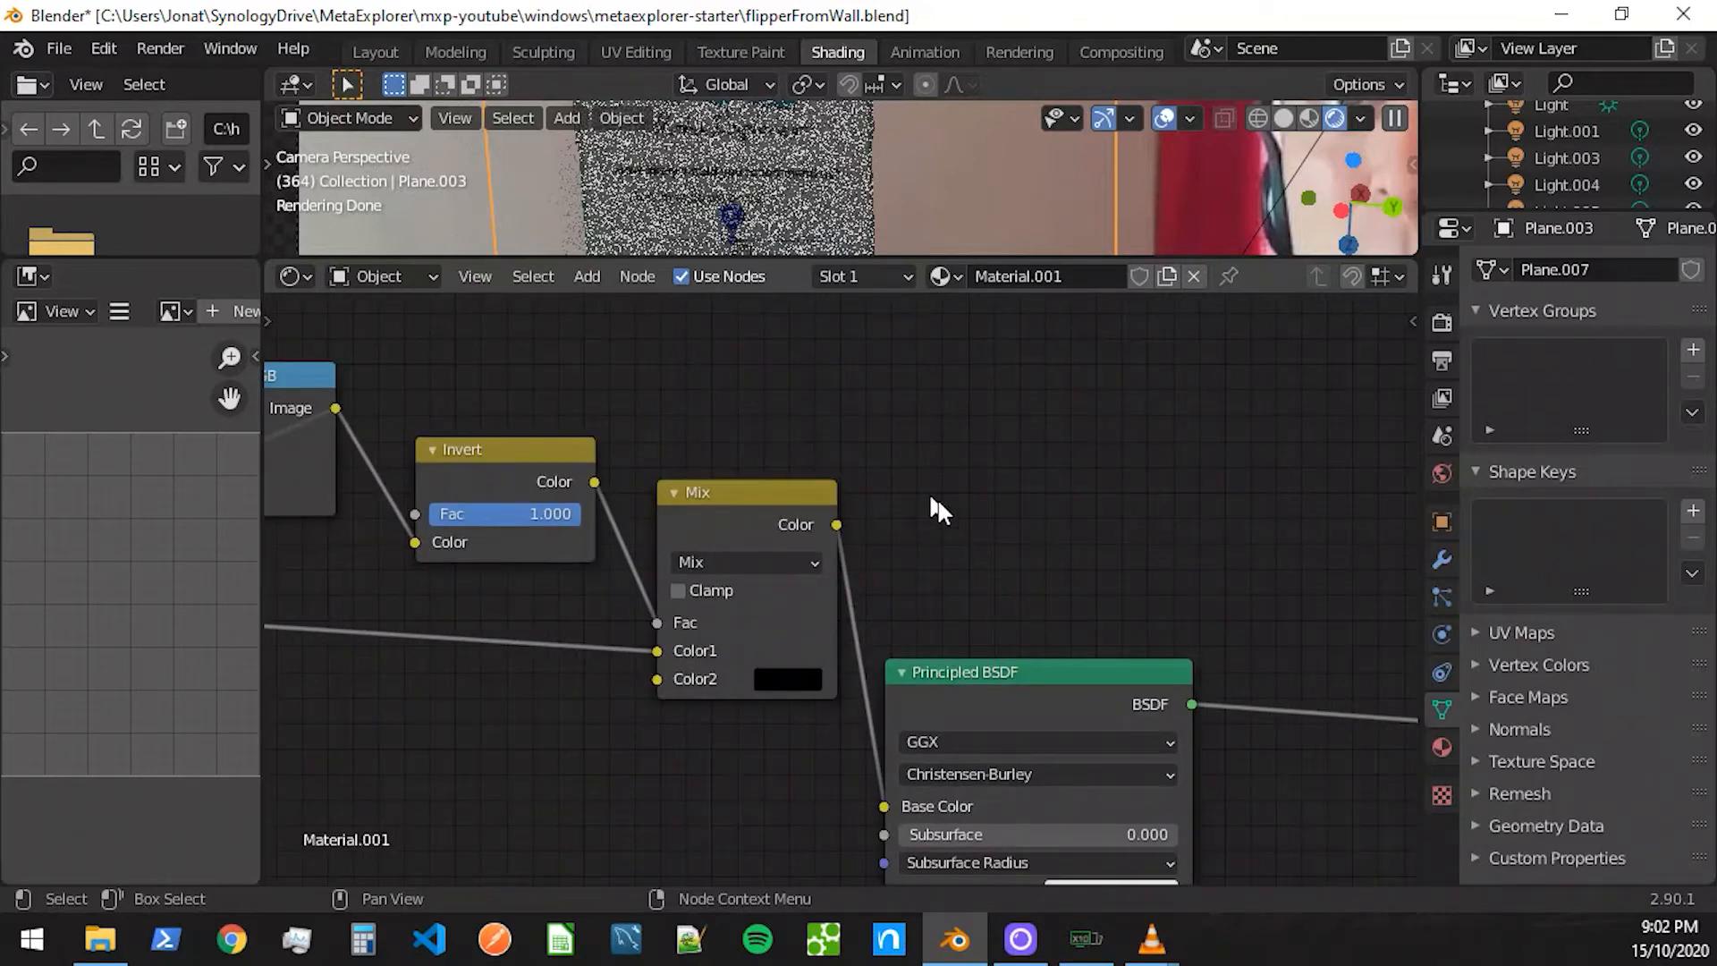
pyautogui.moveTo(937, 507); pyautogui.dragTo(869, 387, button='middle')
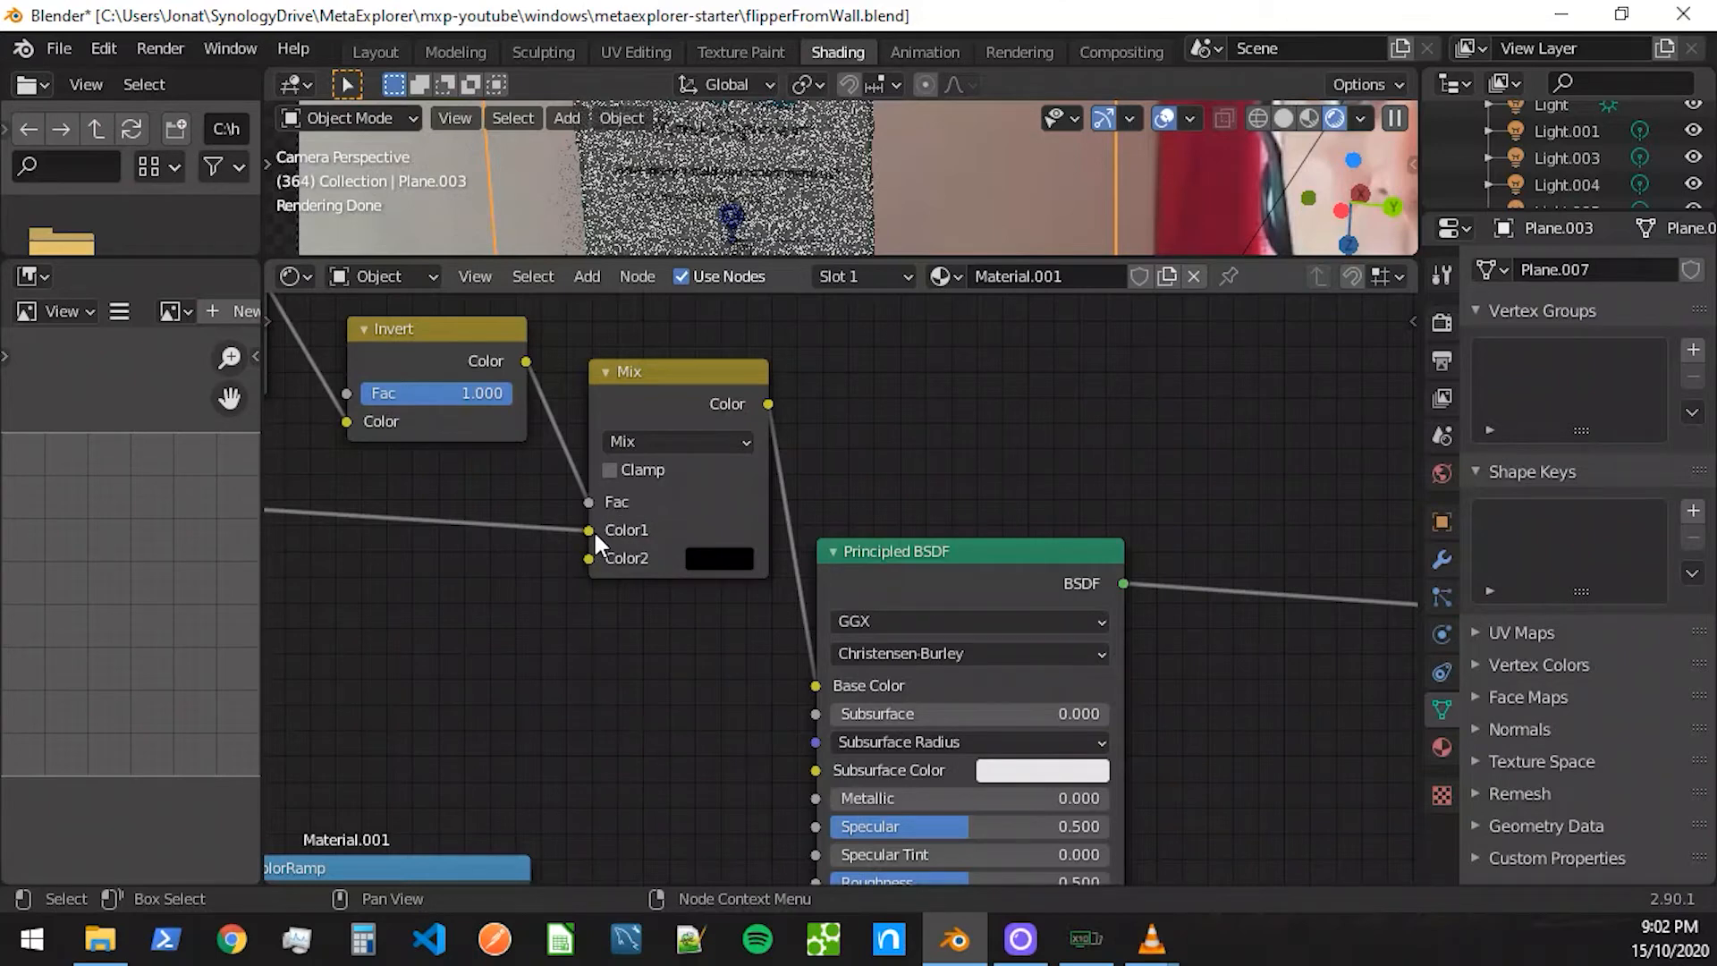
pyautogui.moveTo(465, 574); pyautogui.dragTo(1029, 608, button='middle')
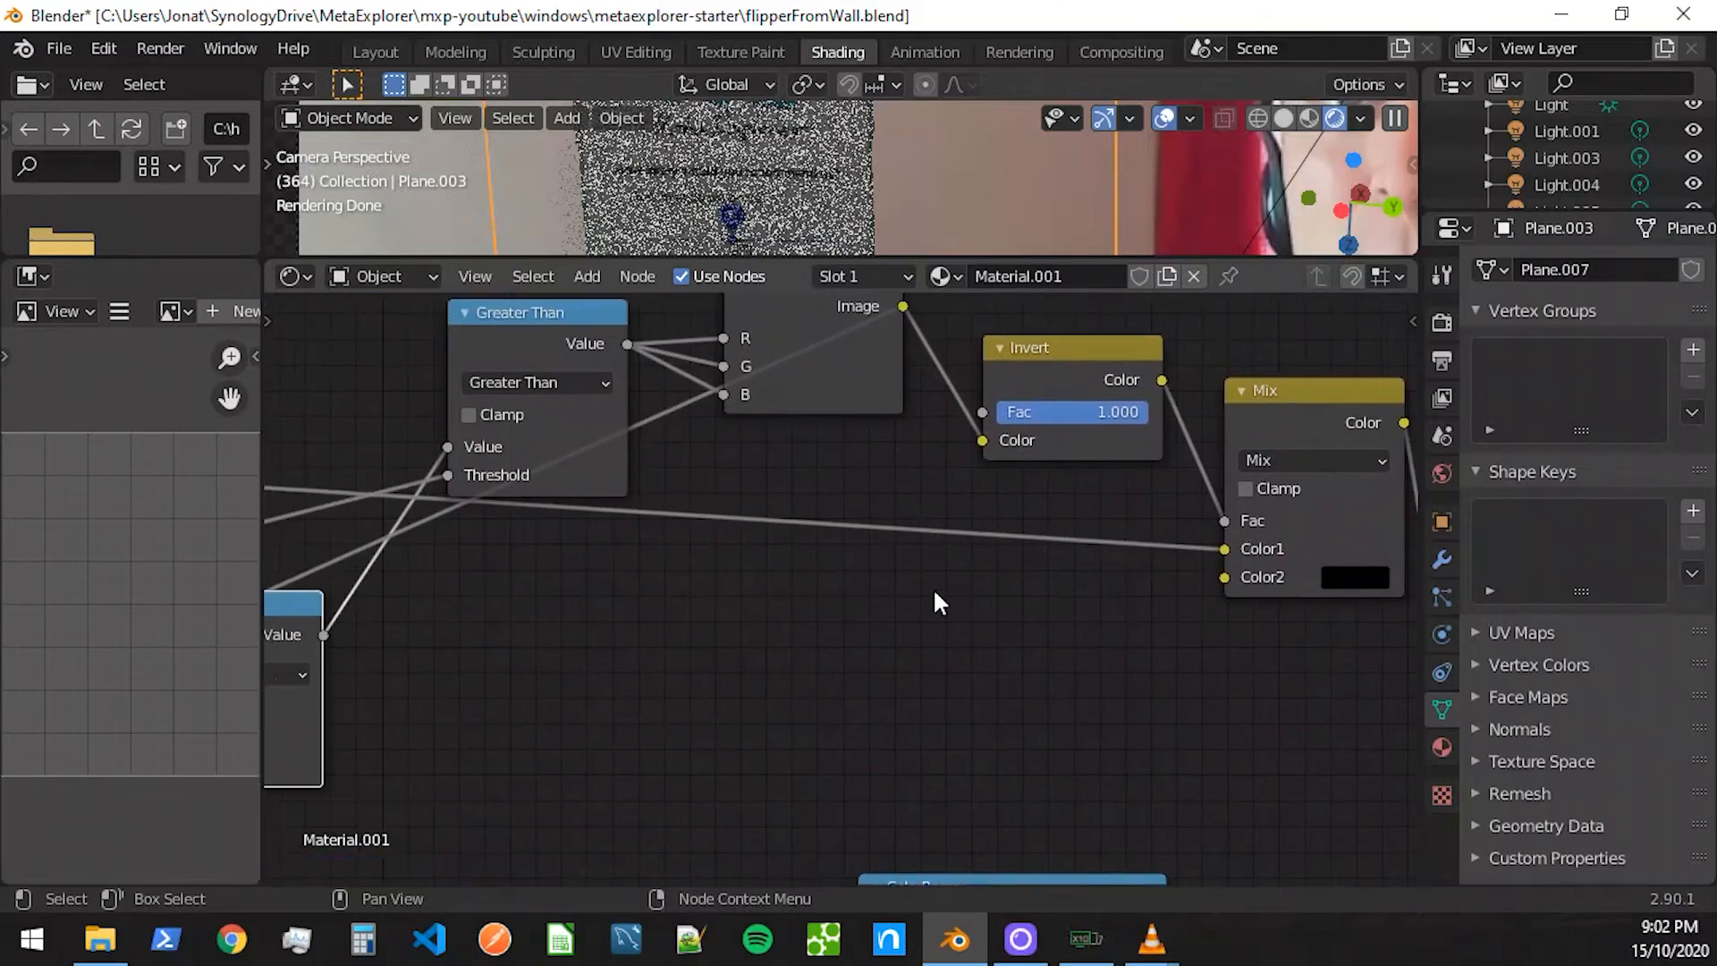
pyautogui.moveTo(503, 595); pyautogui.dragTo(1188, 464, button='middle')
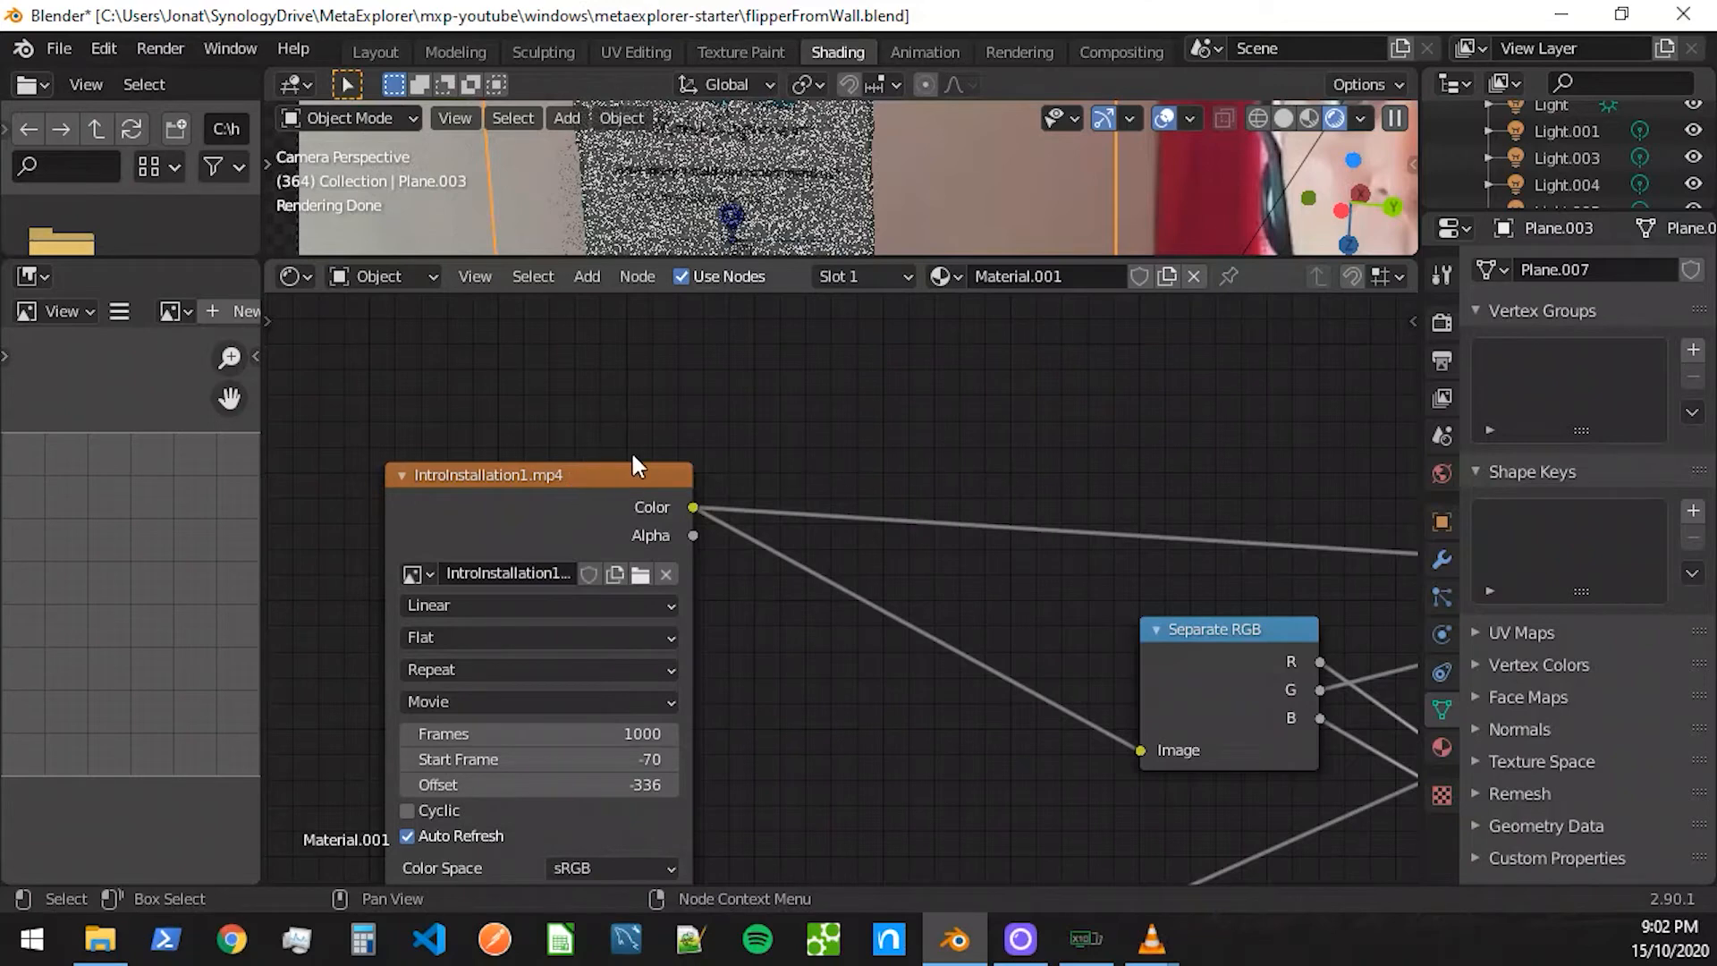
pyautogui.moveTo(1320, 470); pyautogui.dragTo(523, 368, button='middle')
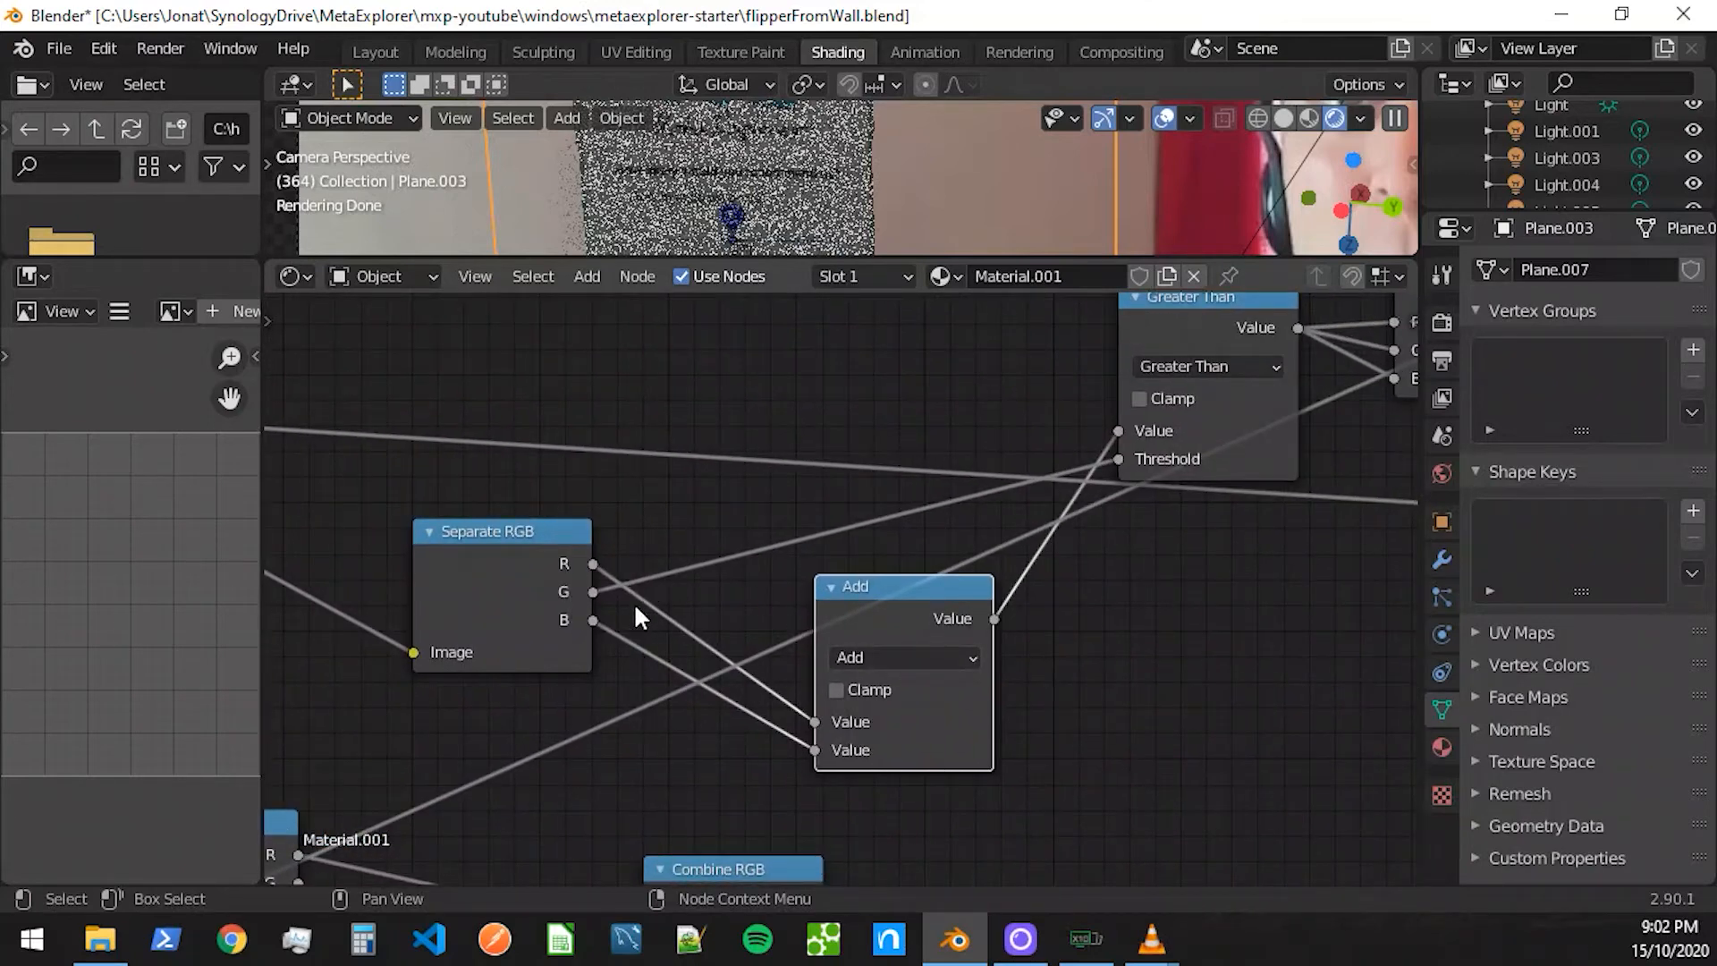
pyautogui.moveTo(591, 596); pyautogui.dragTo(380, 721, button='middle')
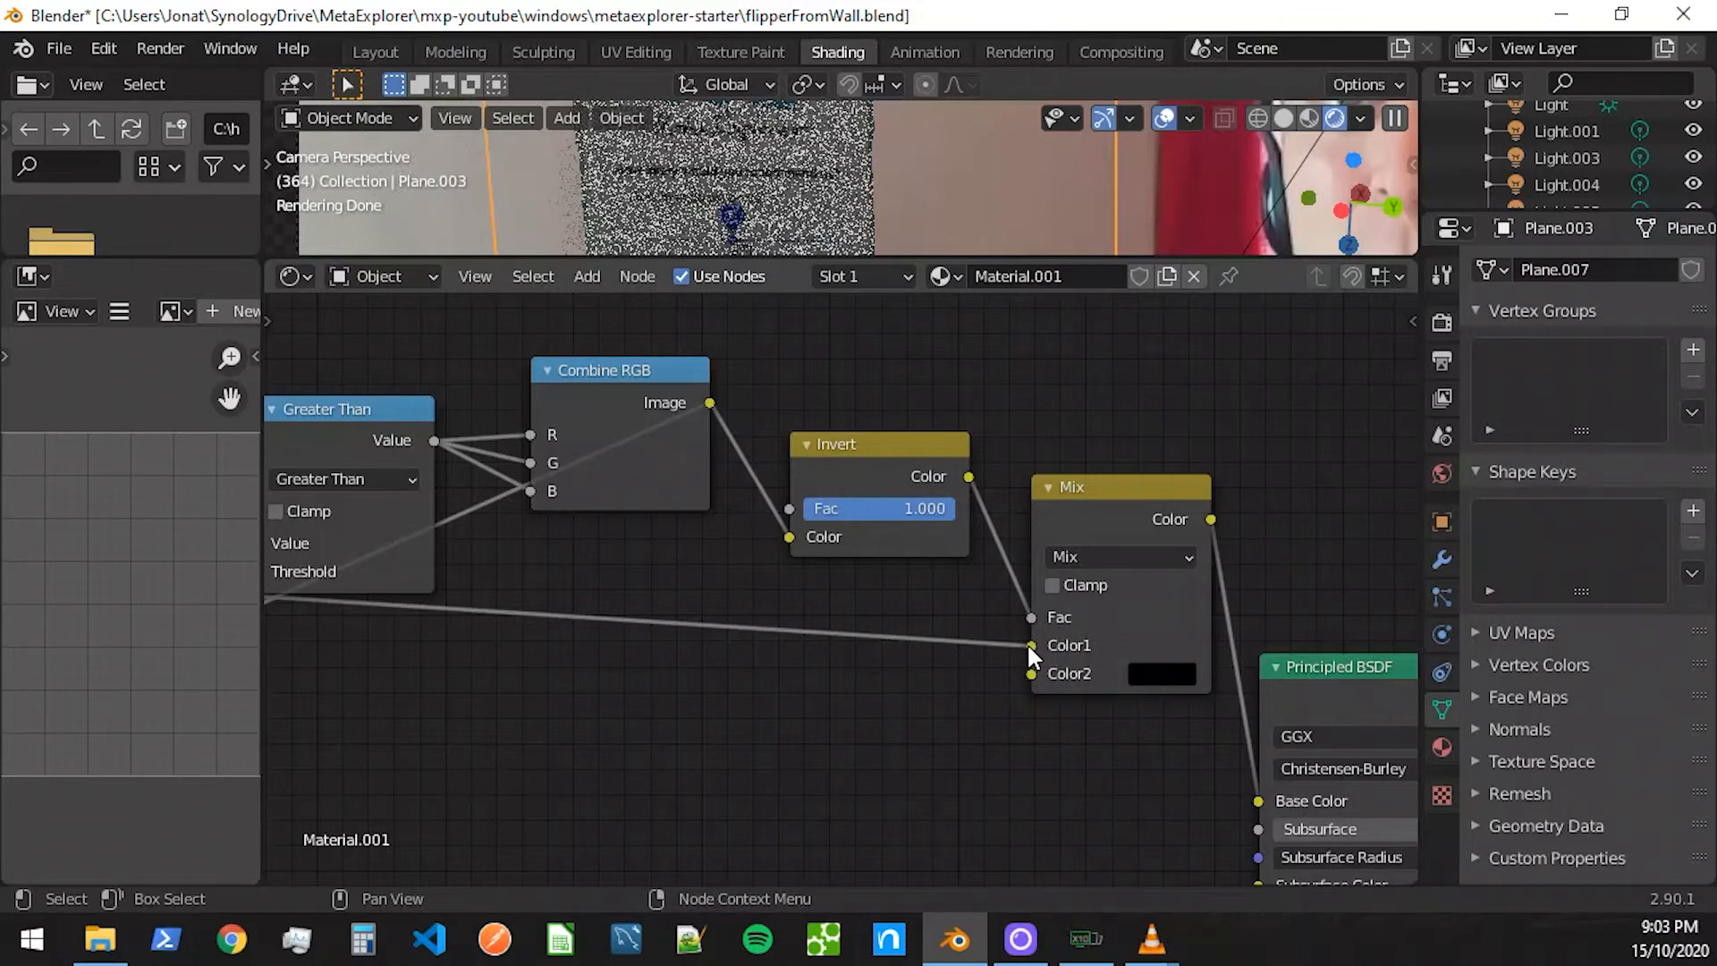
pyautogui.moveTo(1061, 739); pyautogui.dragTo(682, 555, button='middle')
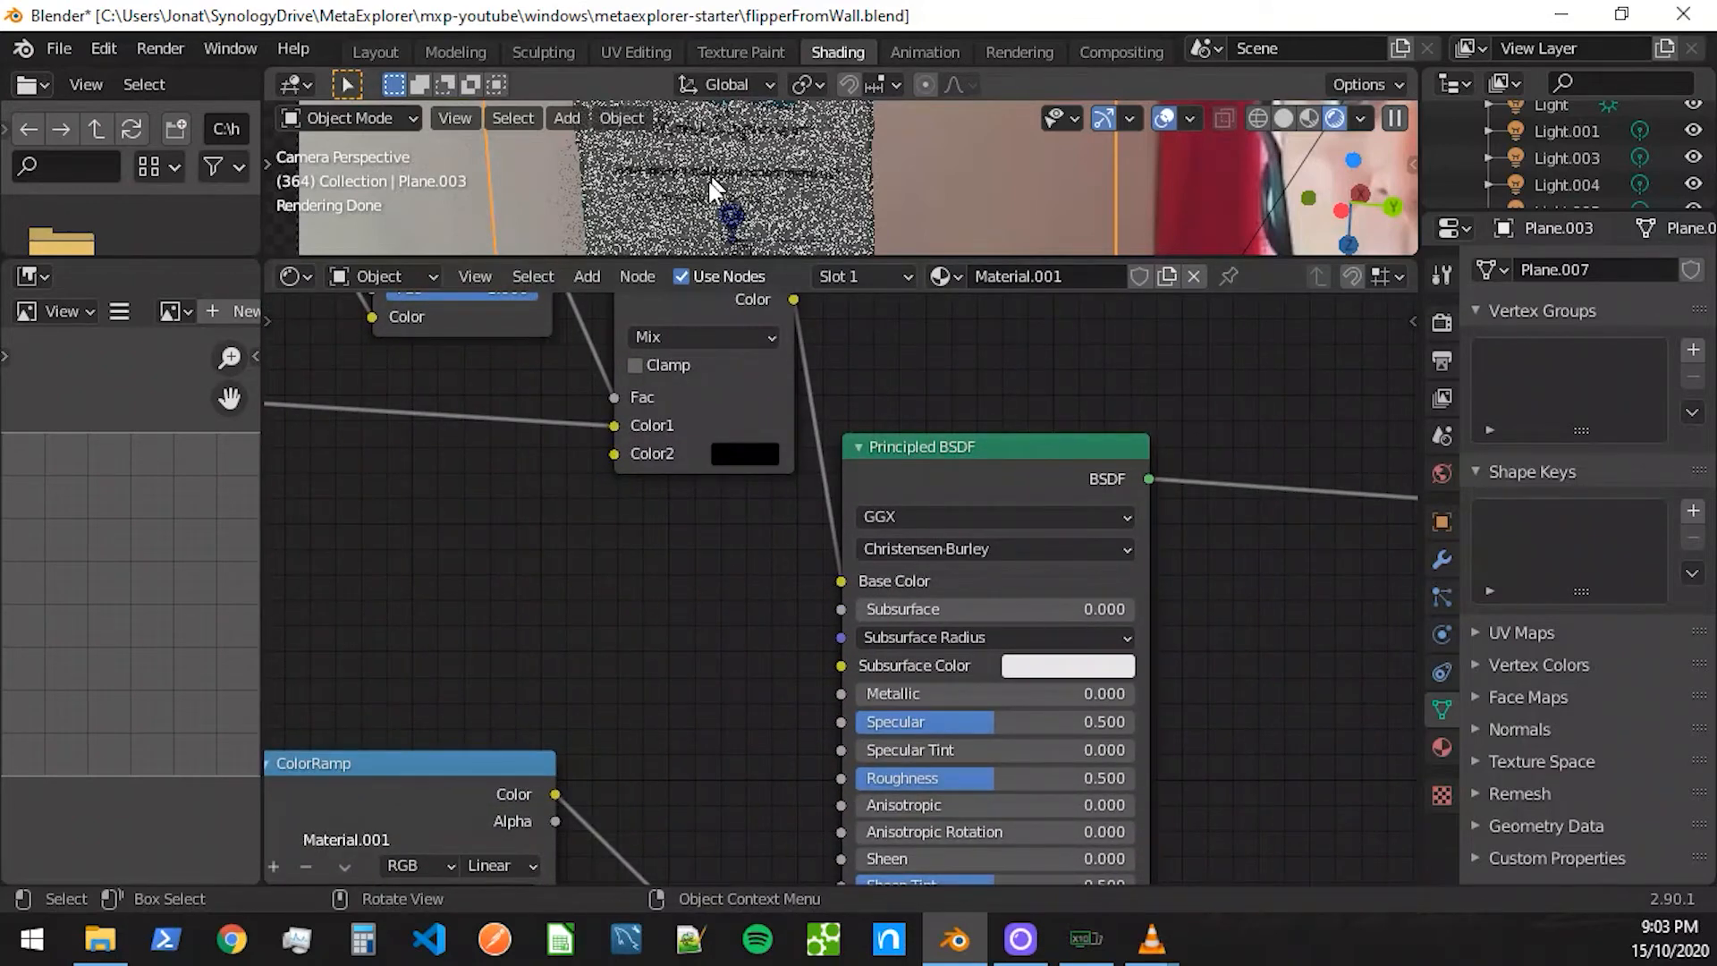
pyautogui.moveTo(644, 563); pyautogui.dragTo(653, 340, button='middle')
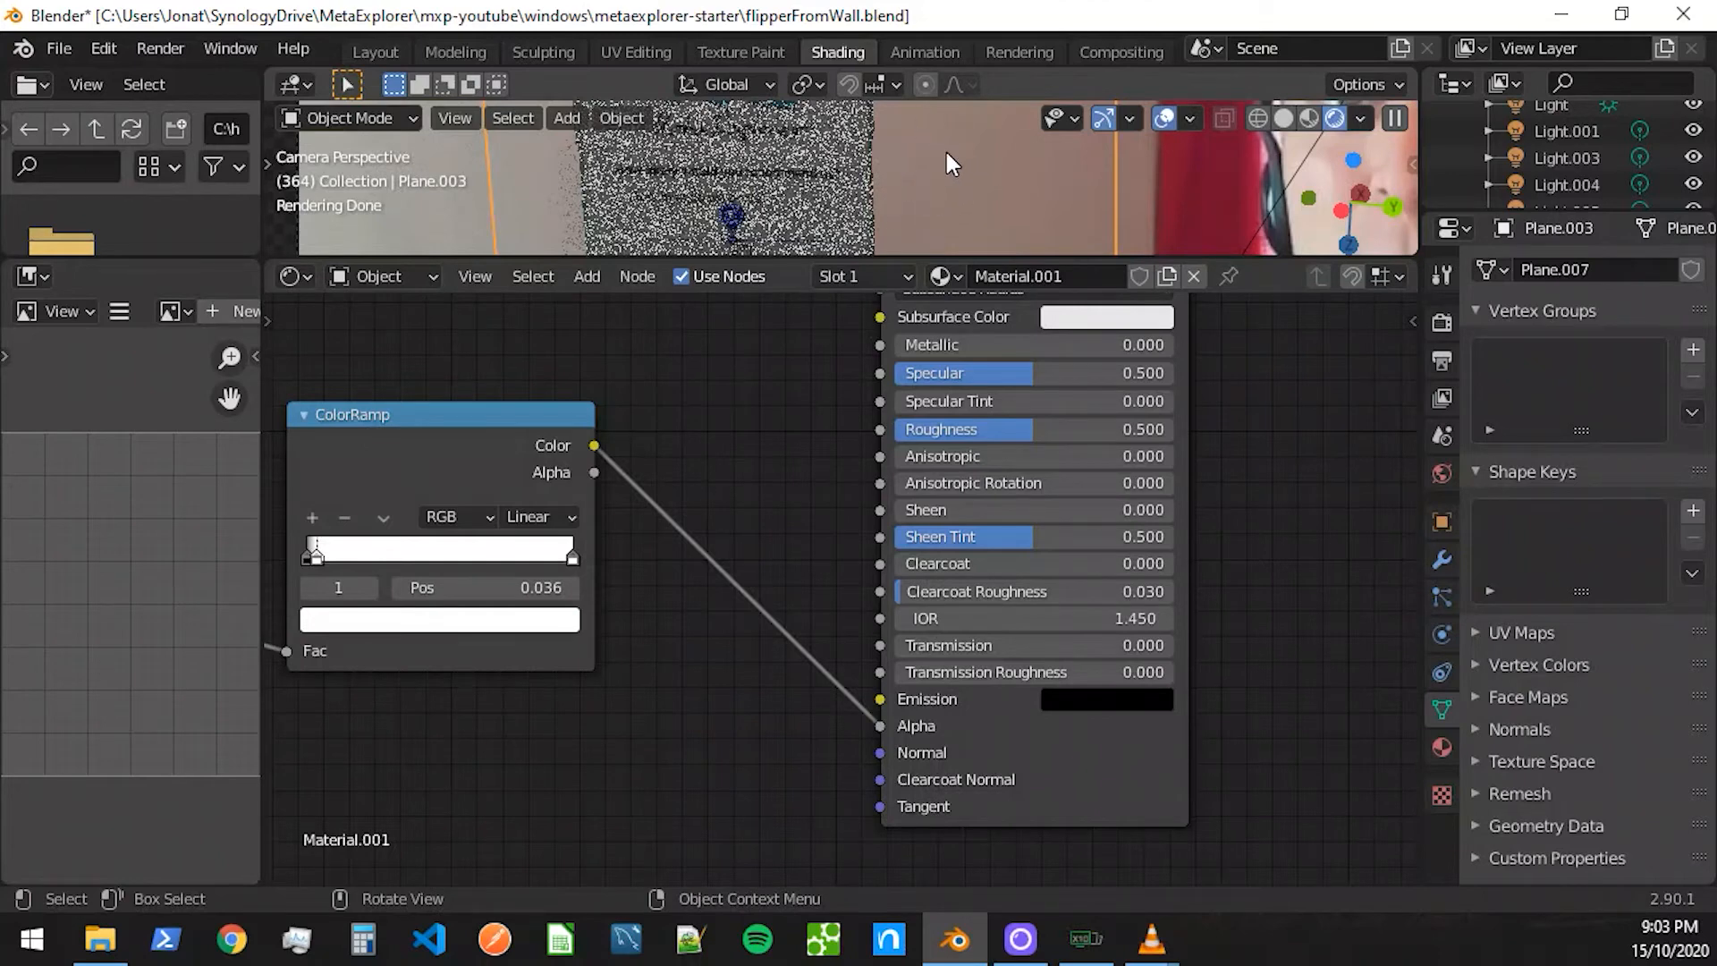
# - Inspect the keyed phone's edge in the render preview and trace the Combine RGB image link to the lower Separate RGB node
pyautogui.moveTo(689, 356); pyautogui.dragTo(846, 759, button='middle')
pyautogui.moveTo(507, 562); pyautogui.dragTo(868, 884, button='middle')
pyautogui.moveTo(313, 565); pyautogui.dragTo(916, 311, button='middle')
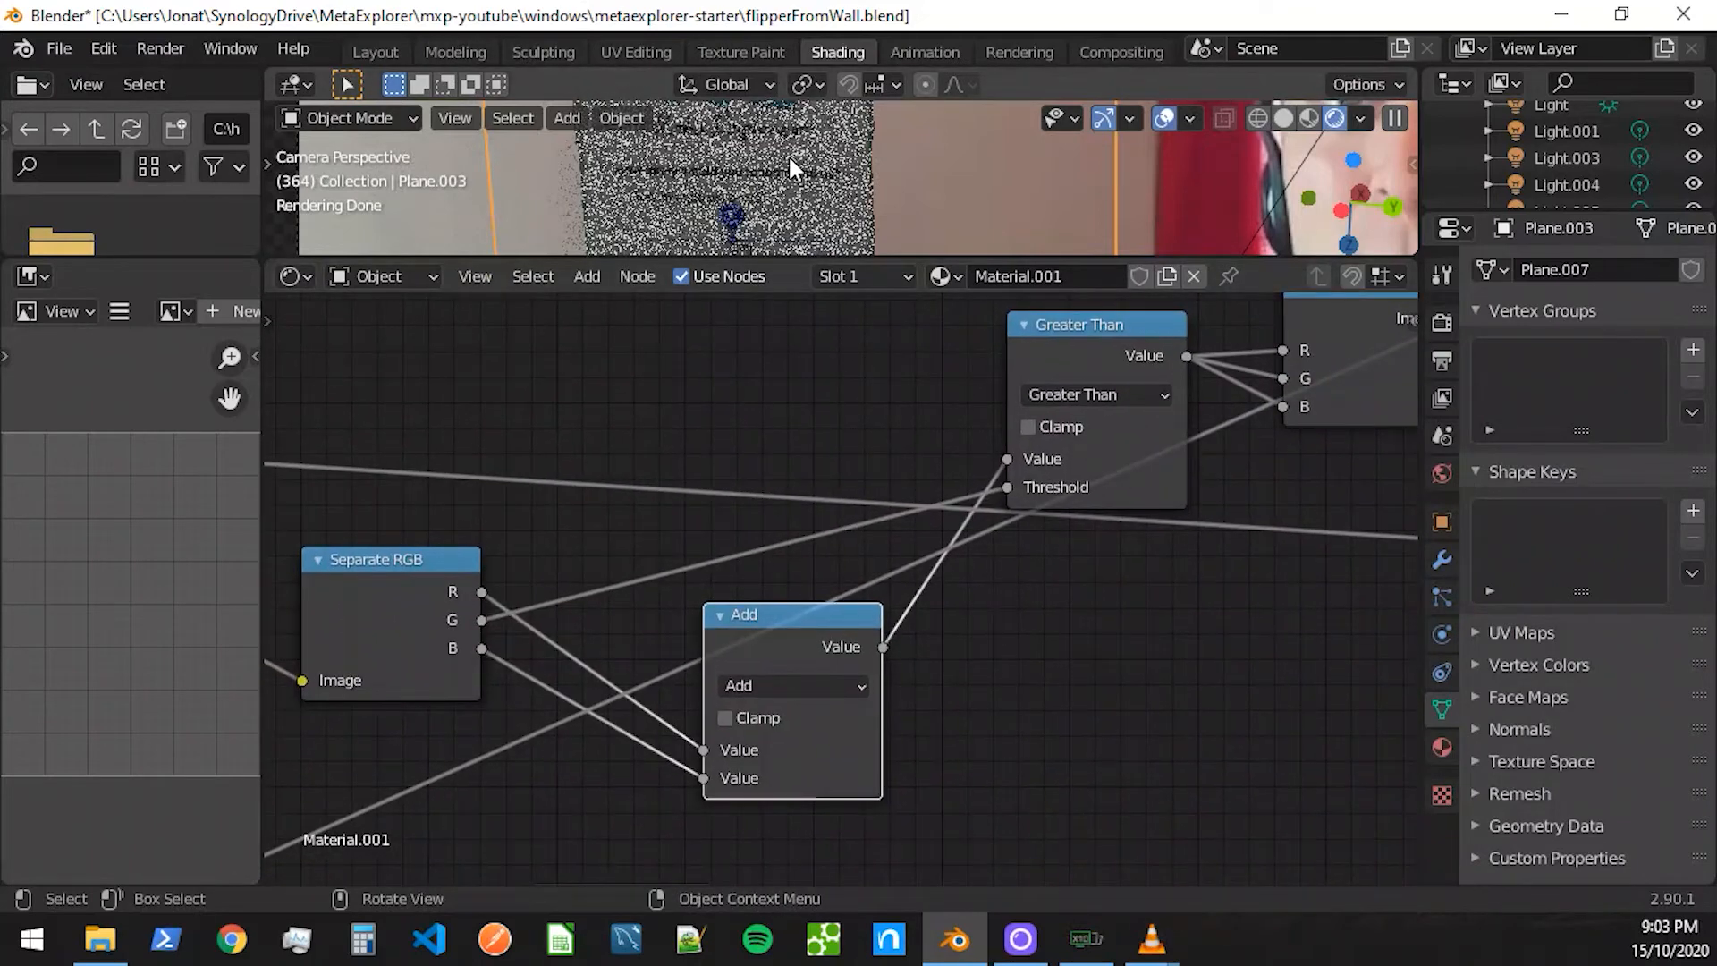
pyautogui.scroll(-3, 785, 174)
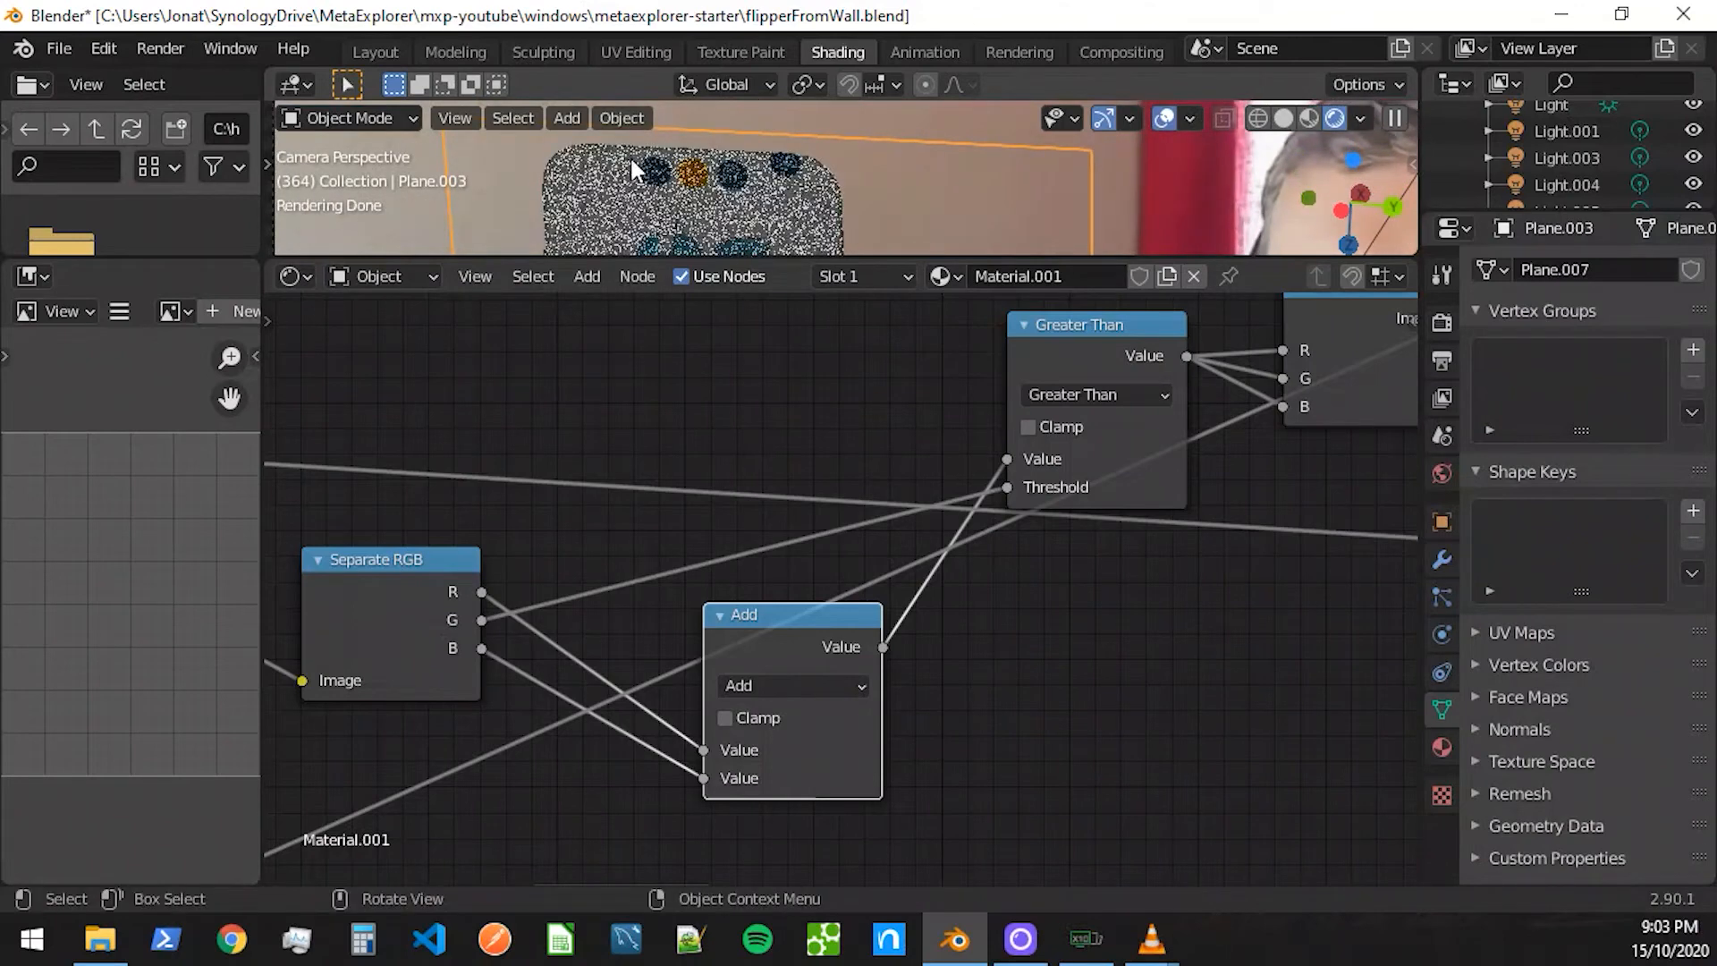
pyautogui.scroll(2, 651, 186)
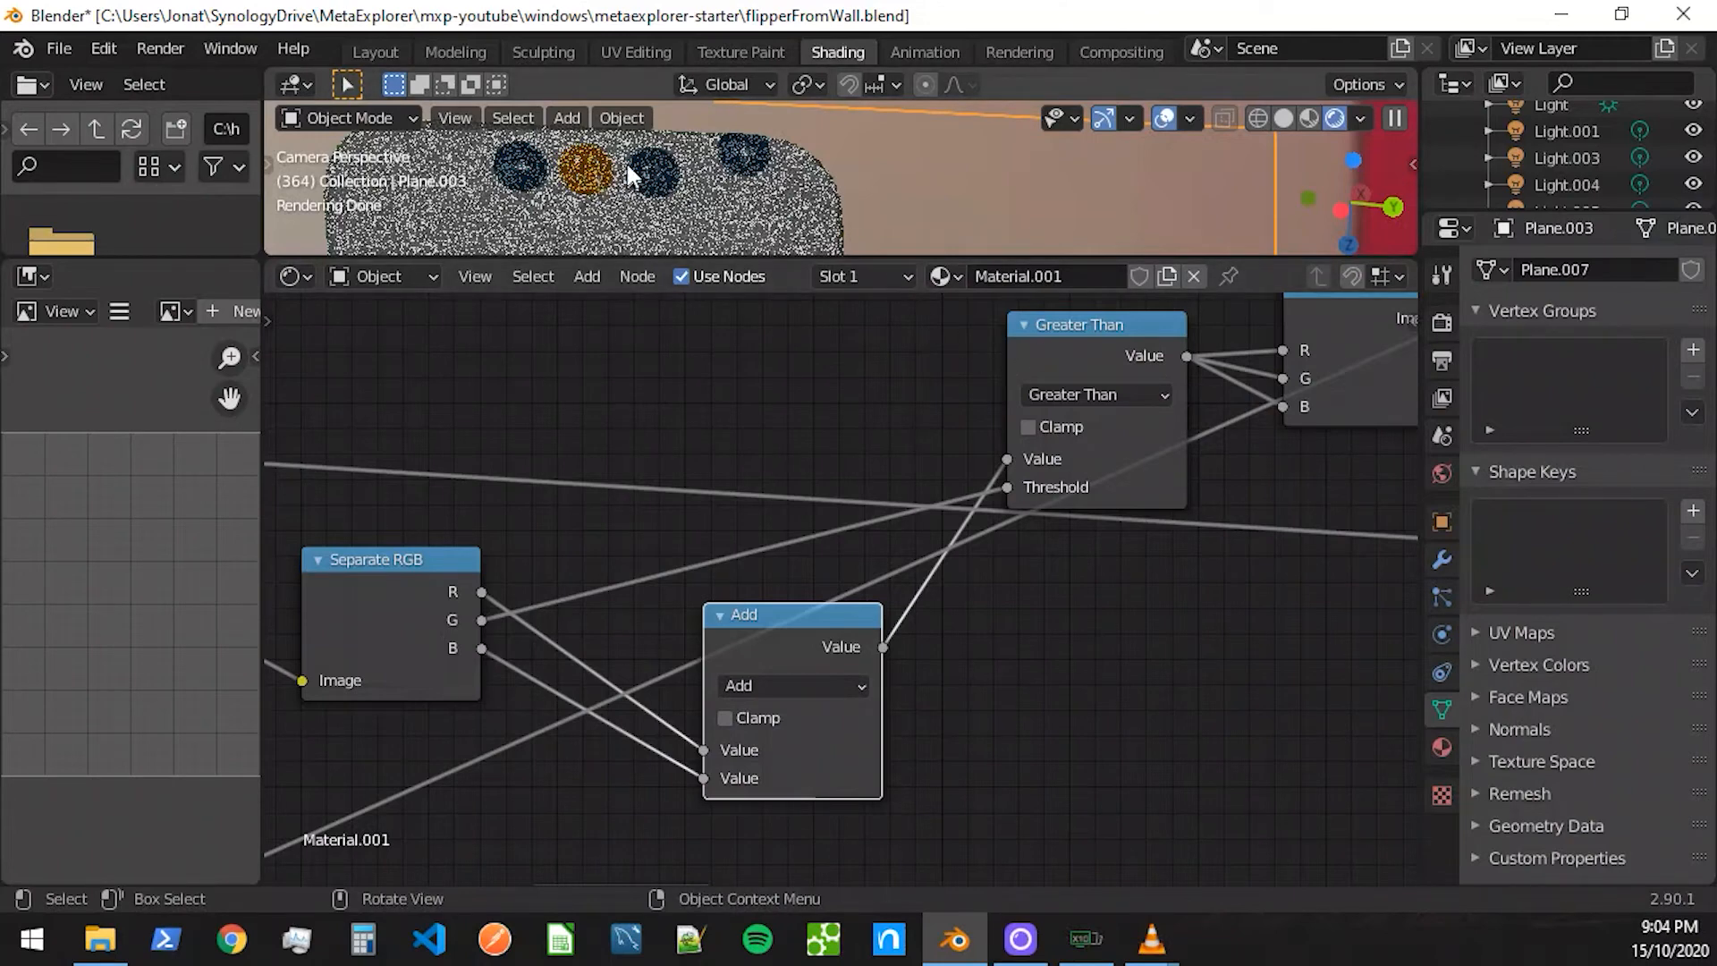
pyautogui.scroll(-3, 974, 732)
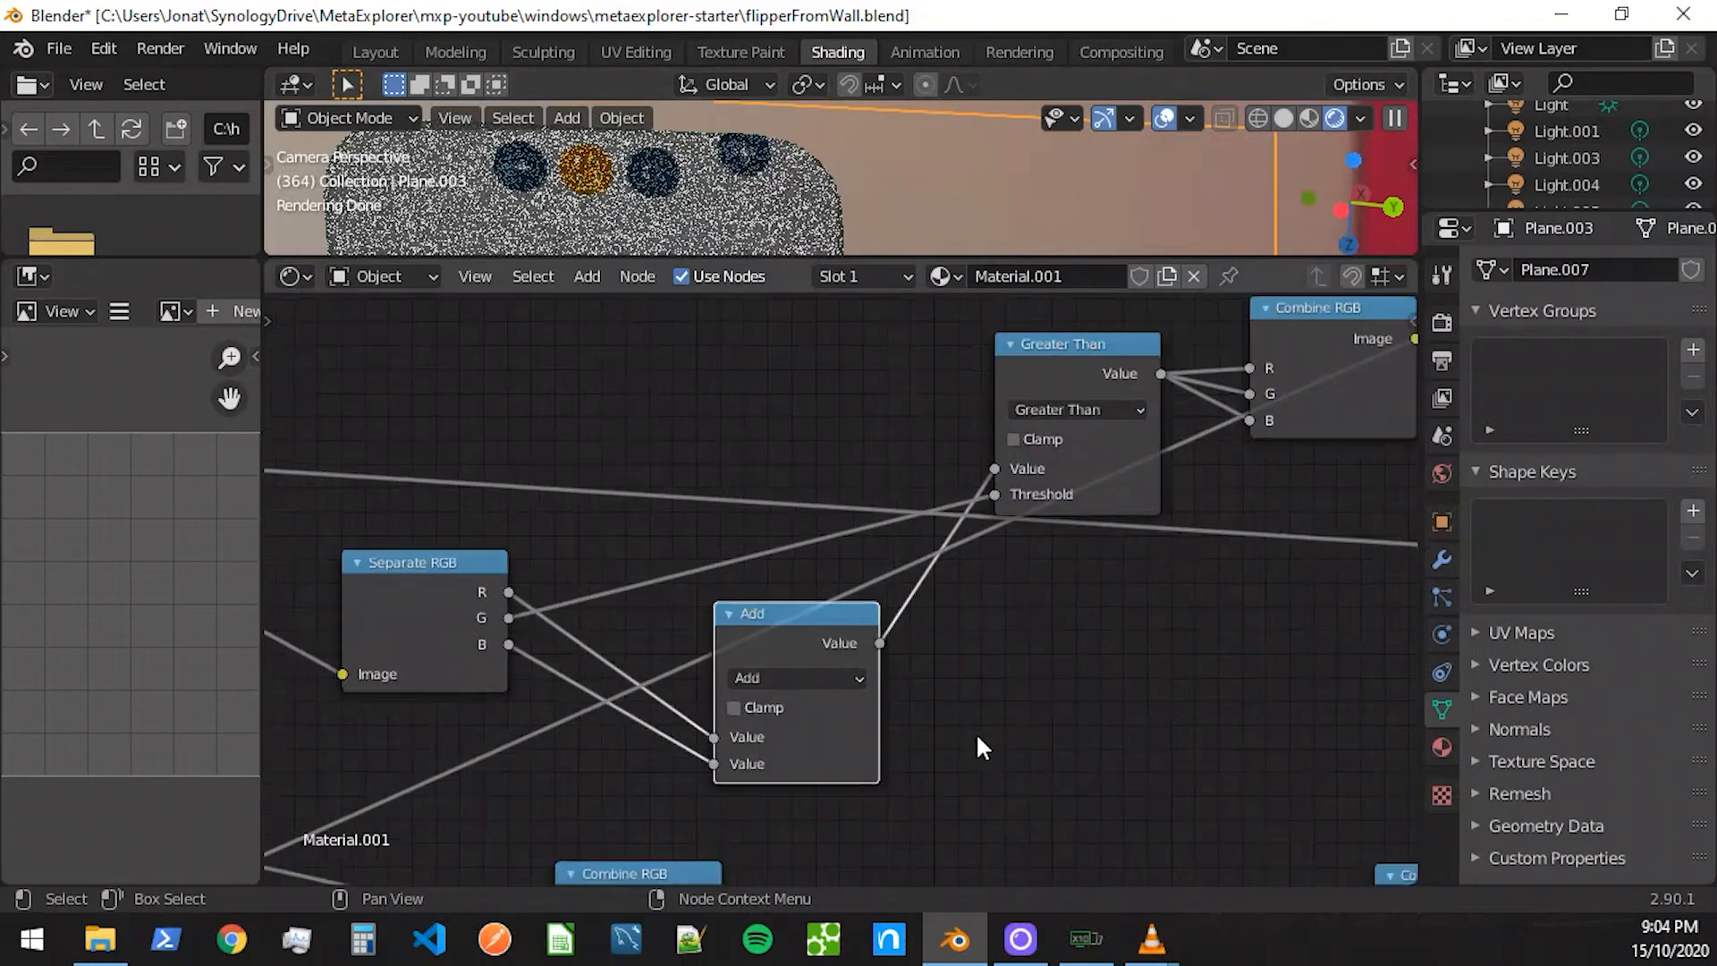
pyautogui.moveTo(977, 742); pyautogui.dragTo(1112, 510, button='middle')
pyautogui.moveTo(1217, 454); pyautogui.dragTo(805, 741, button='middle')
pyautogui.scroll(3, 837, 590)
pyautogui.click(893, 383)
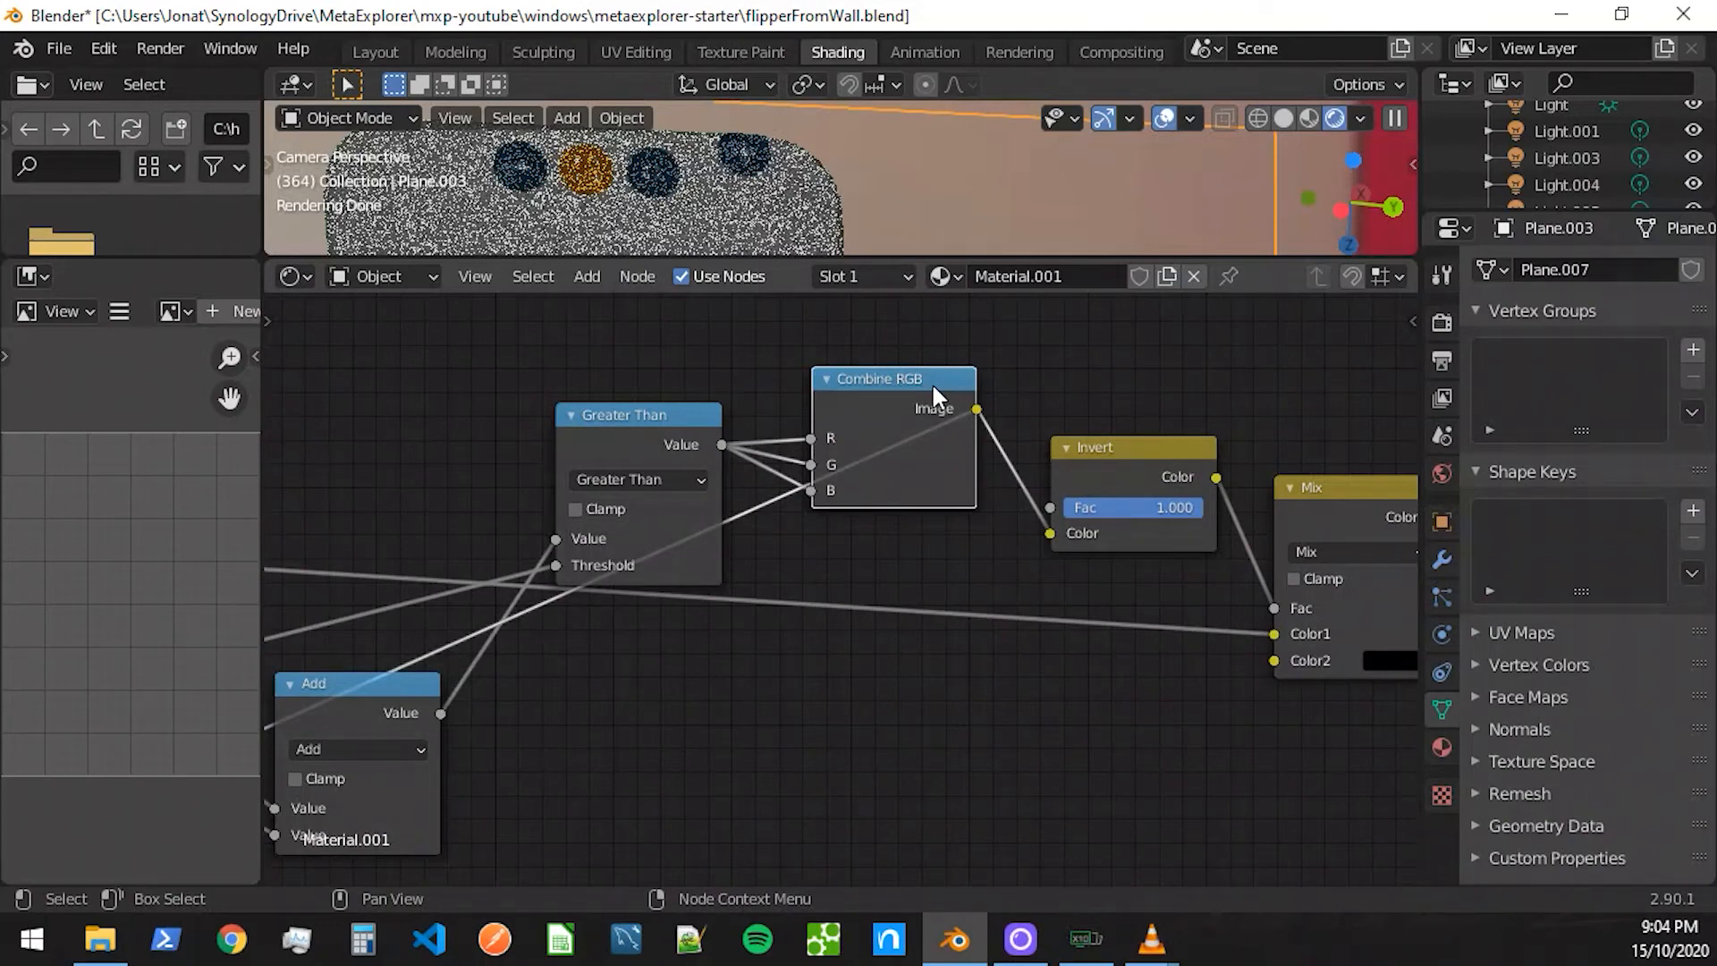
pyautogui.moveTo(669, 727); pyautogui.dragTo(1270, 440, button='middle')
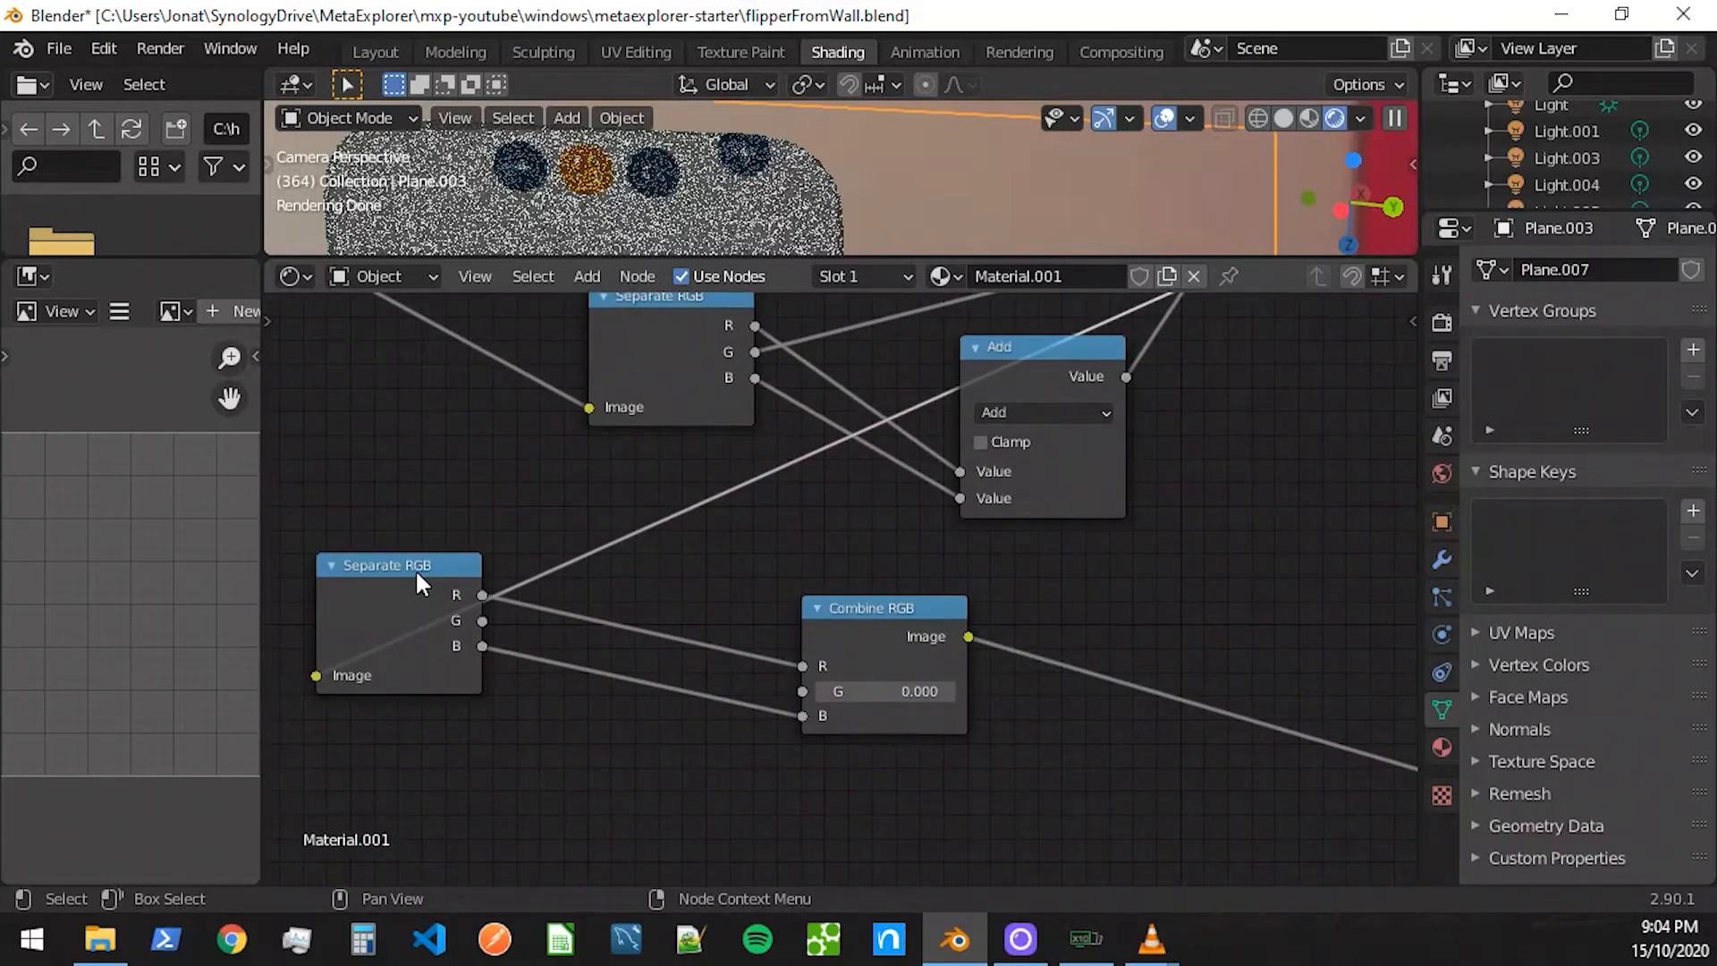
# - Select the lower Separate RGB node and trace its R and B links through Combine RGB to the ColorRamp, examining the ramp's stops
pyautogui.click(421, 573)
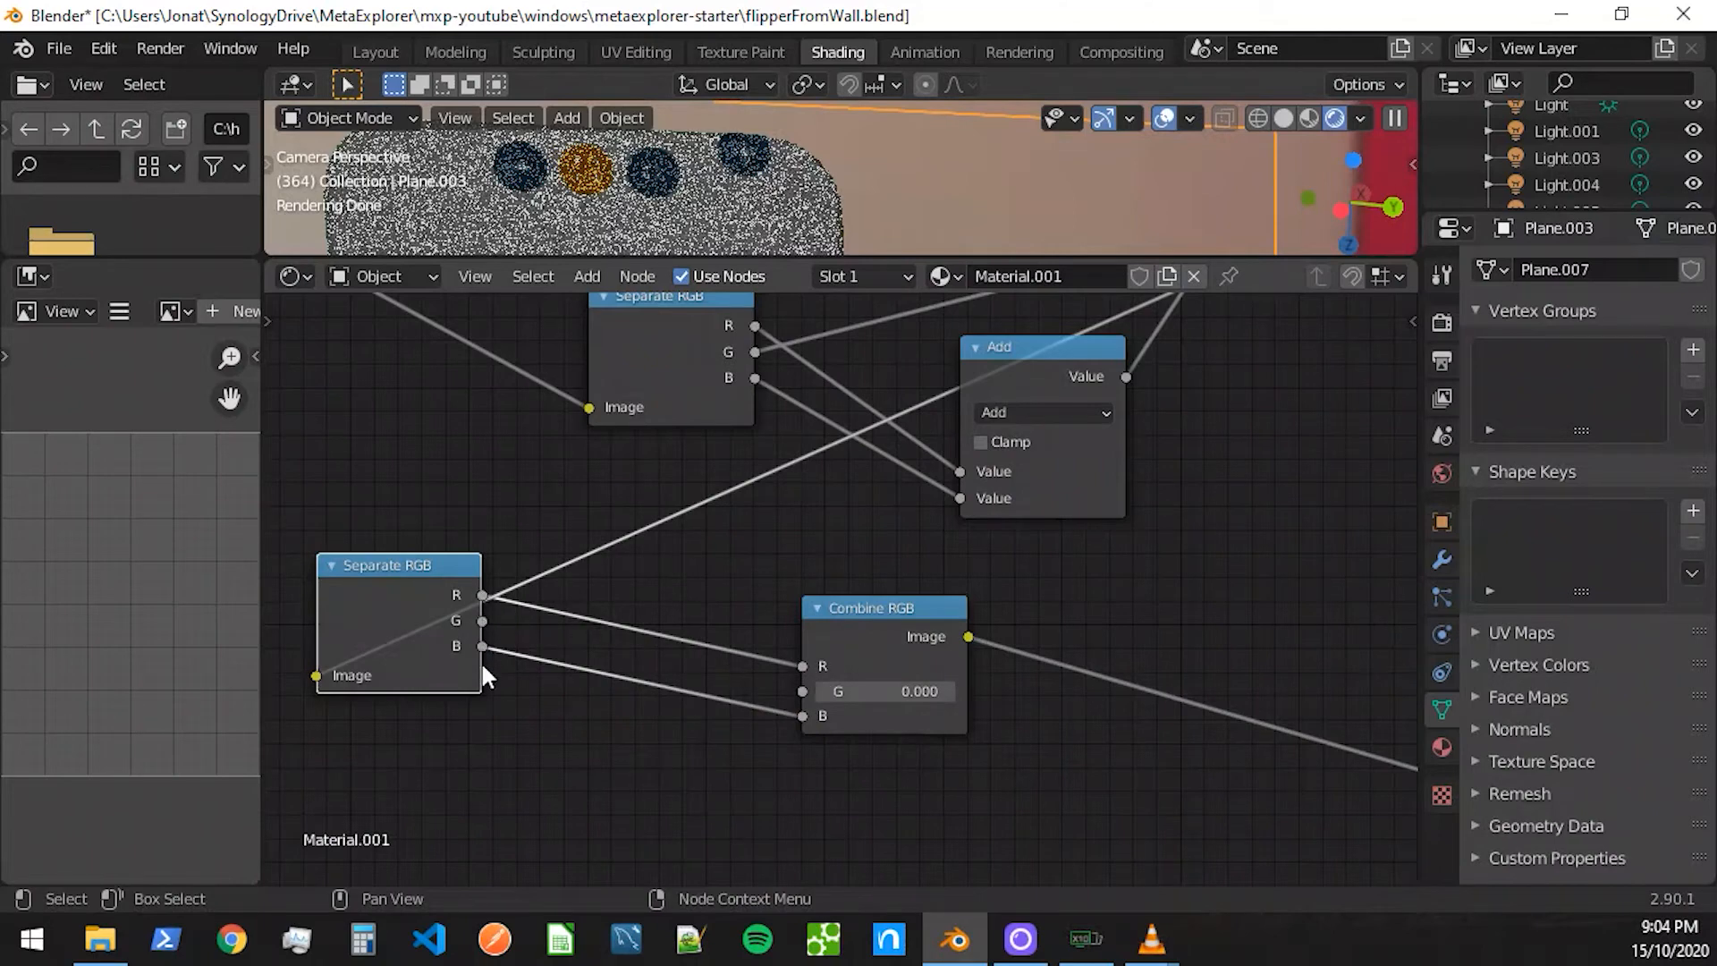
pyautogui.moveTo(880, 603); pyautogui.dragTo(381, 603, button='middle')
pyautogui.moveTo(770, 627); pyautogui.dragTo(659, 624, button='middle')
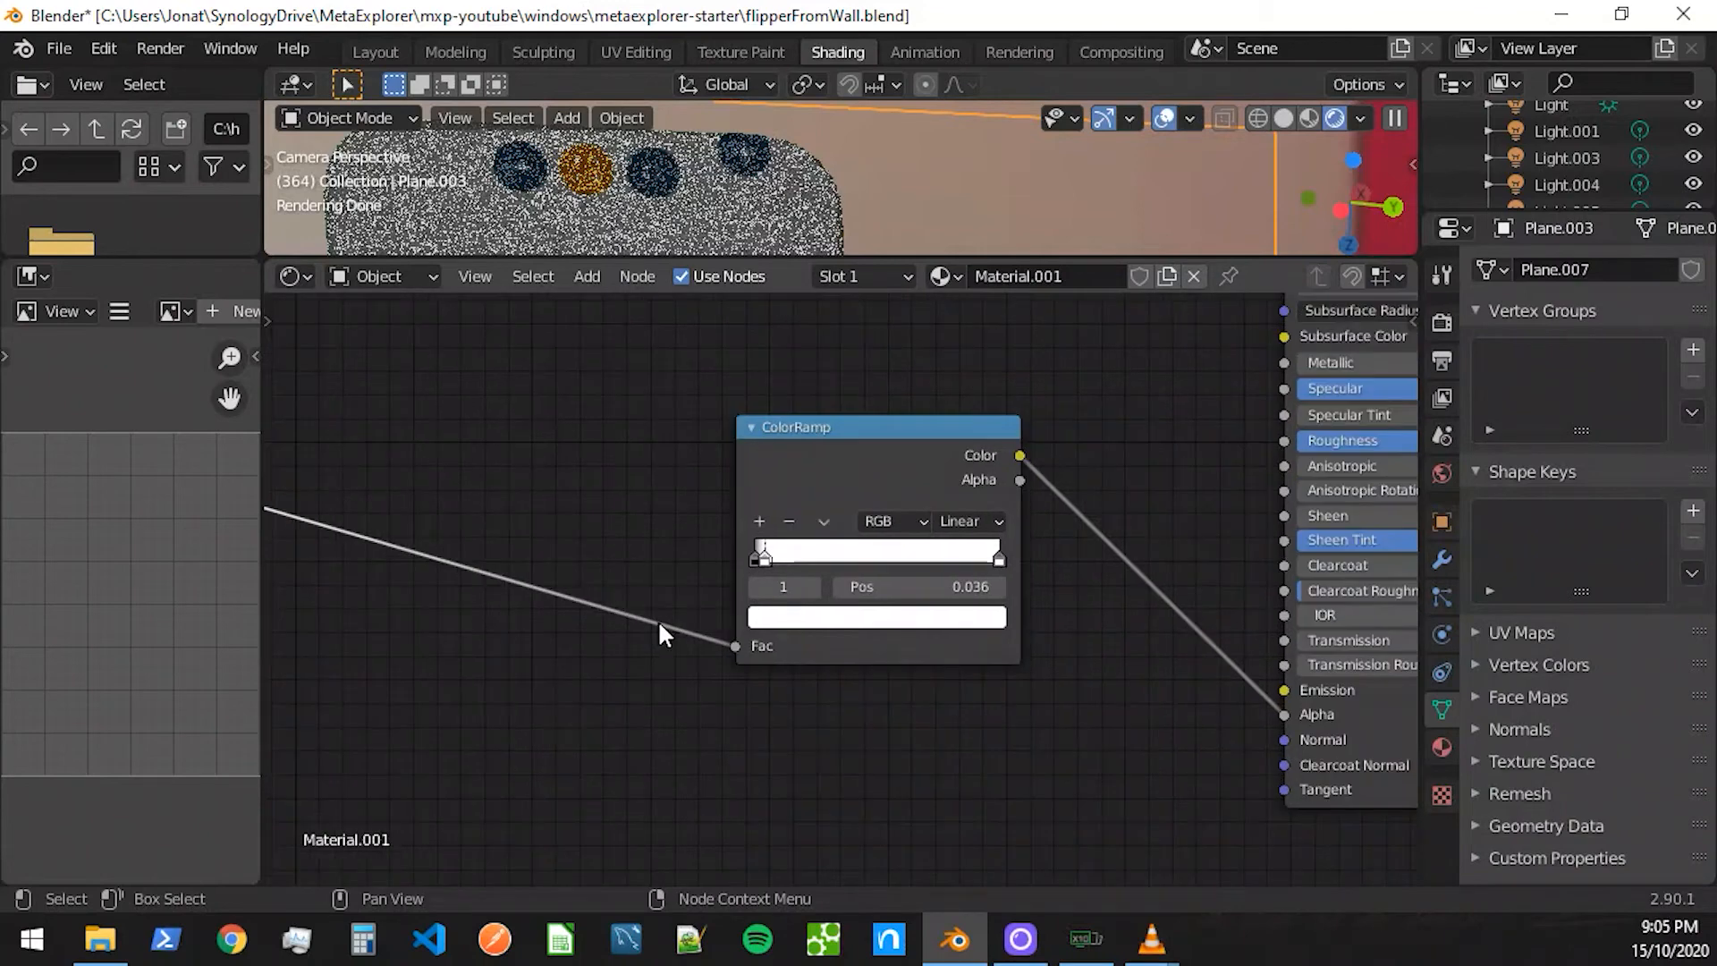
pyautogui.scroll(2, 712, 535)
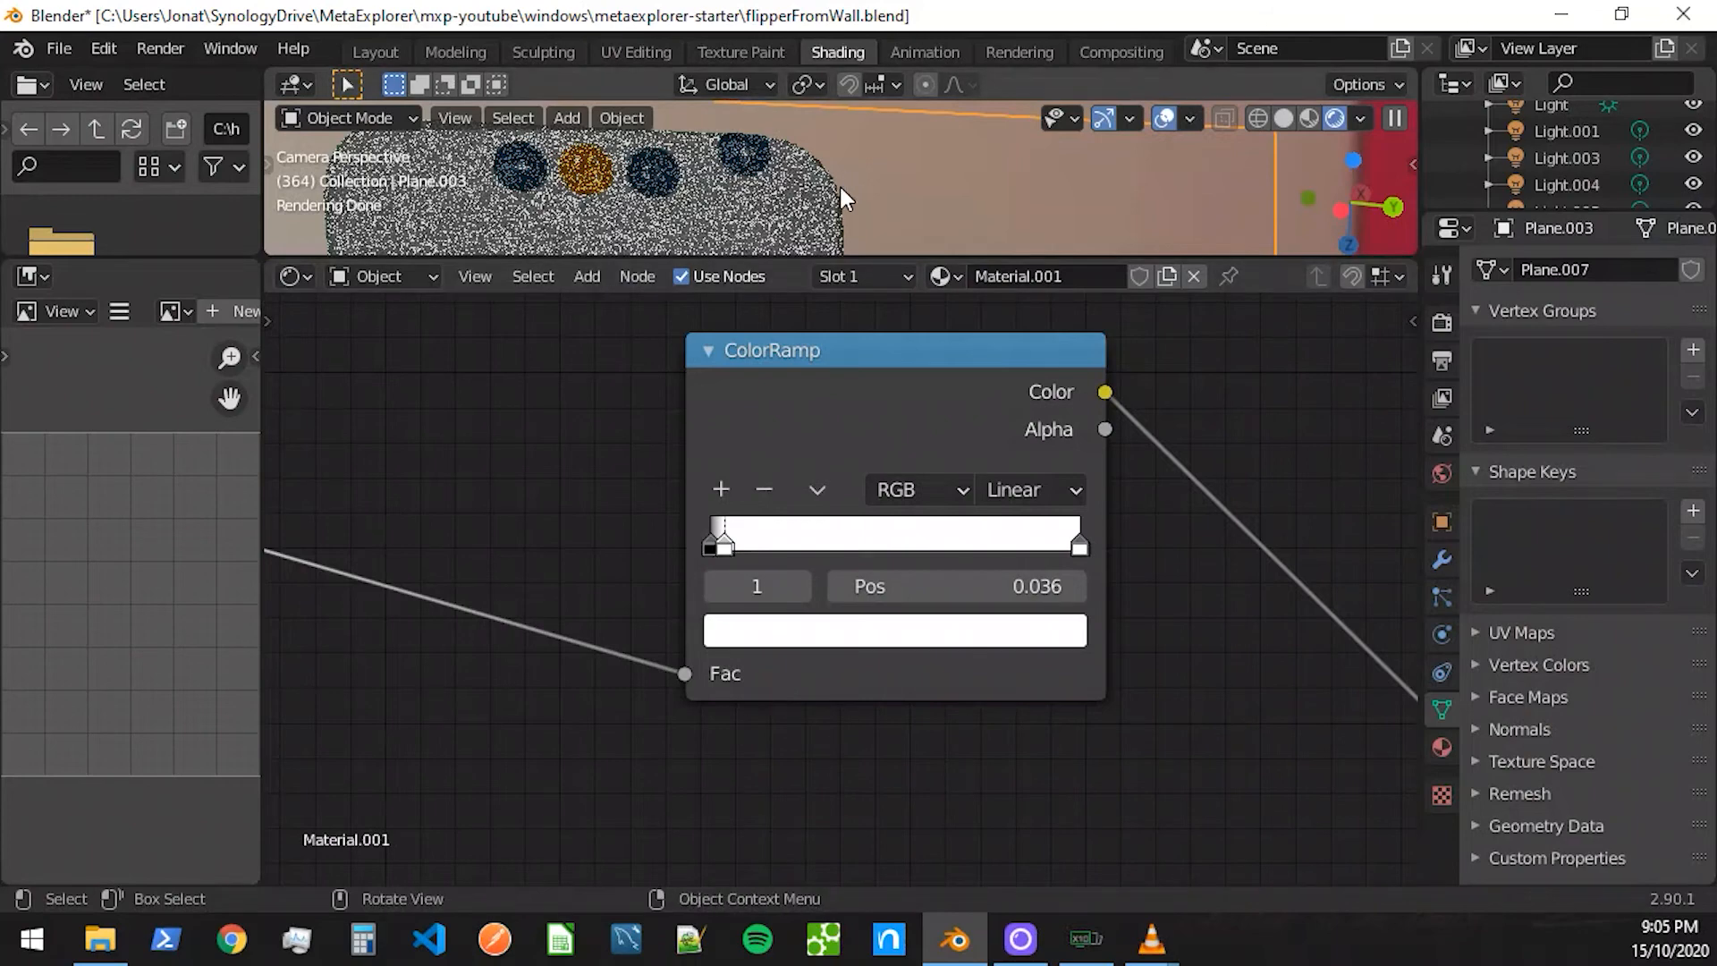
pyautogui.hotkey('alt', 'Tab')
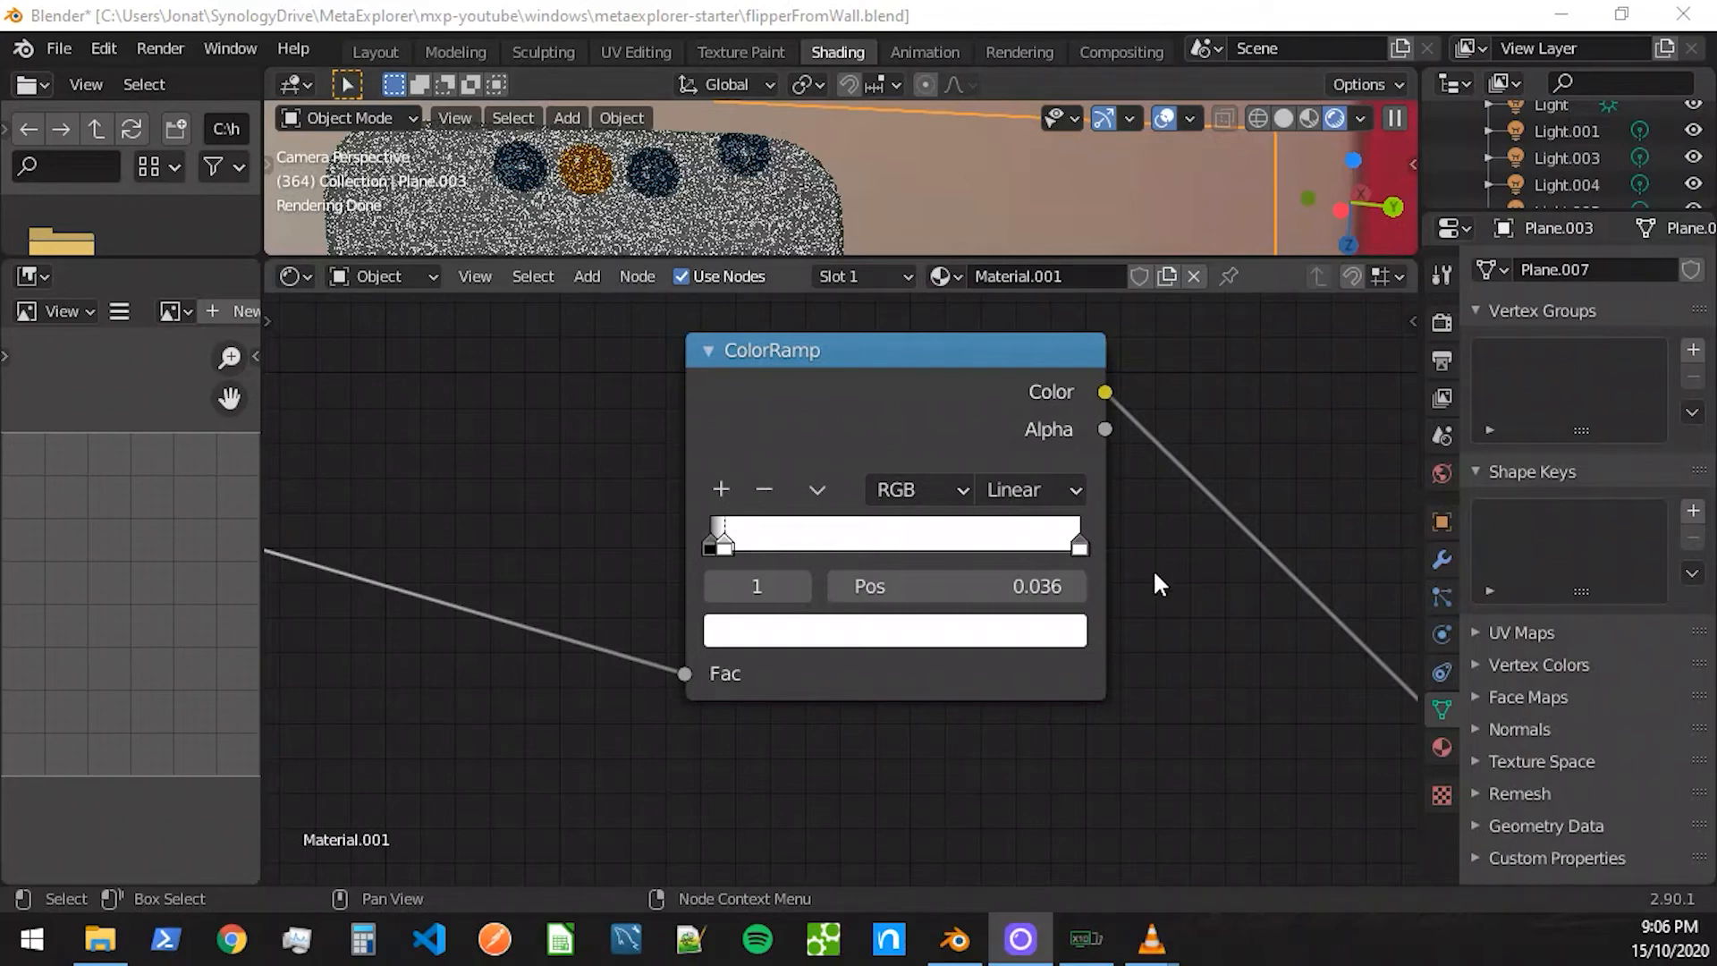
# - Select the Principled BSDF node and trace its BSDF link to the Material Output's Surface input
pyautogui.moveTo(1264, 659); pyautogui.dragTo(939, 697, button='middle')
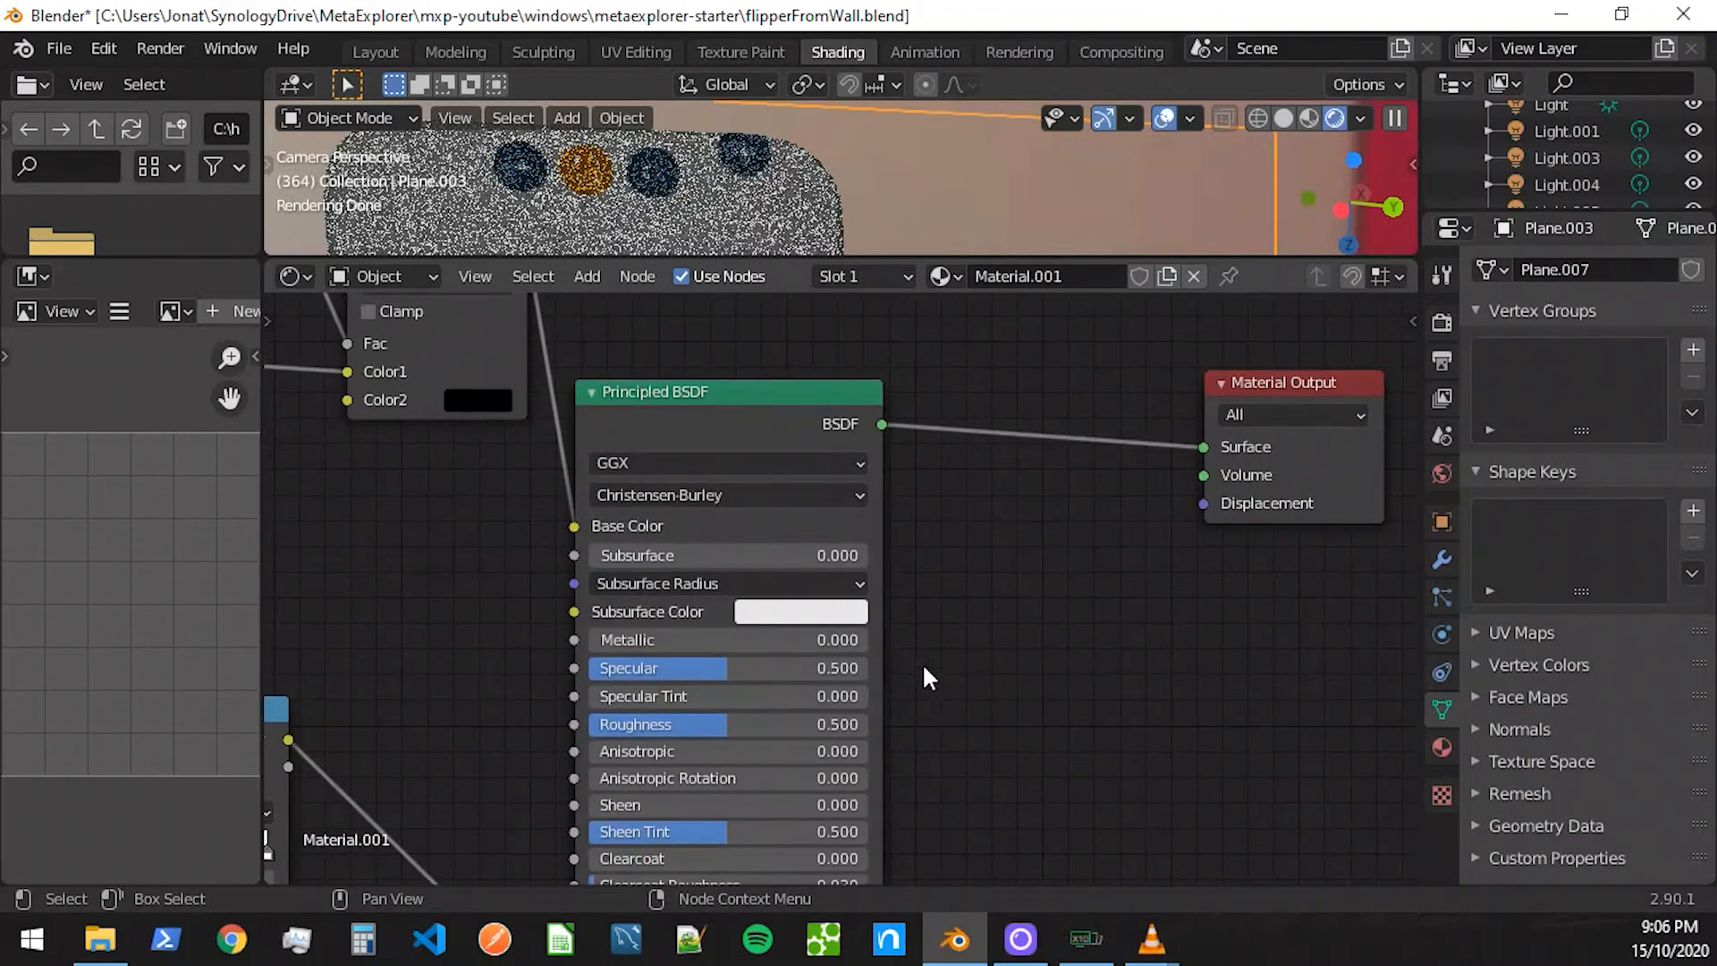
pyautogui.click(730, 392)
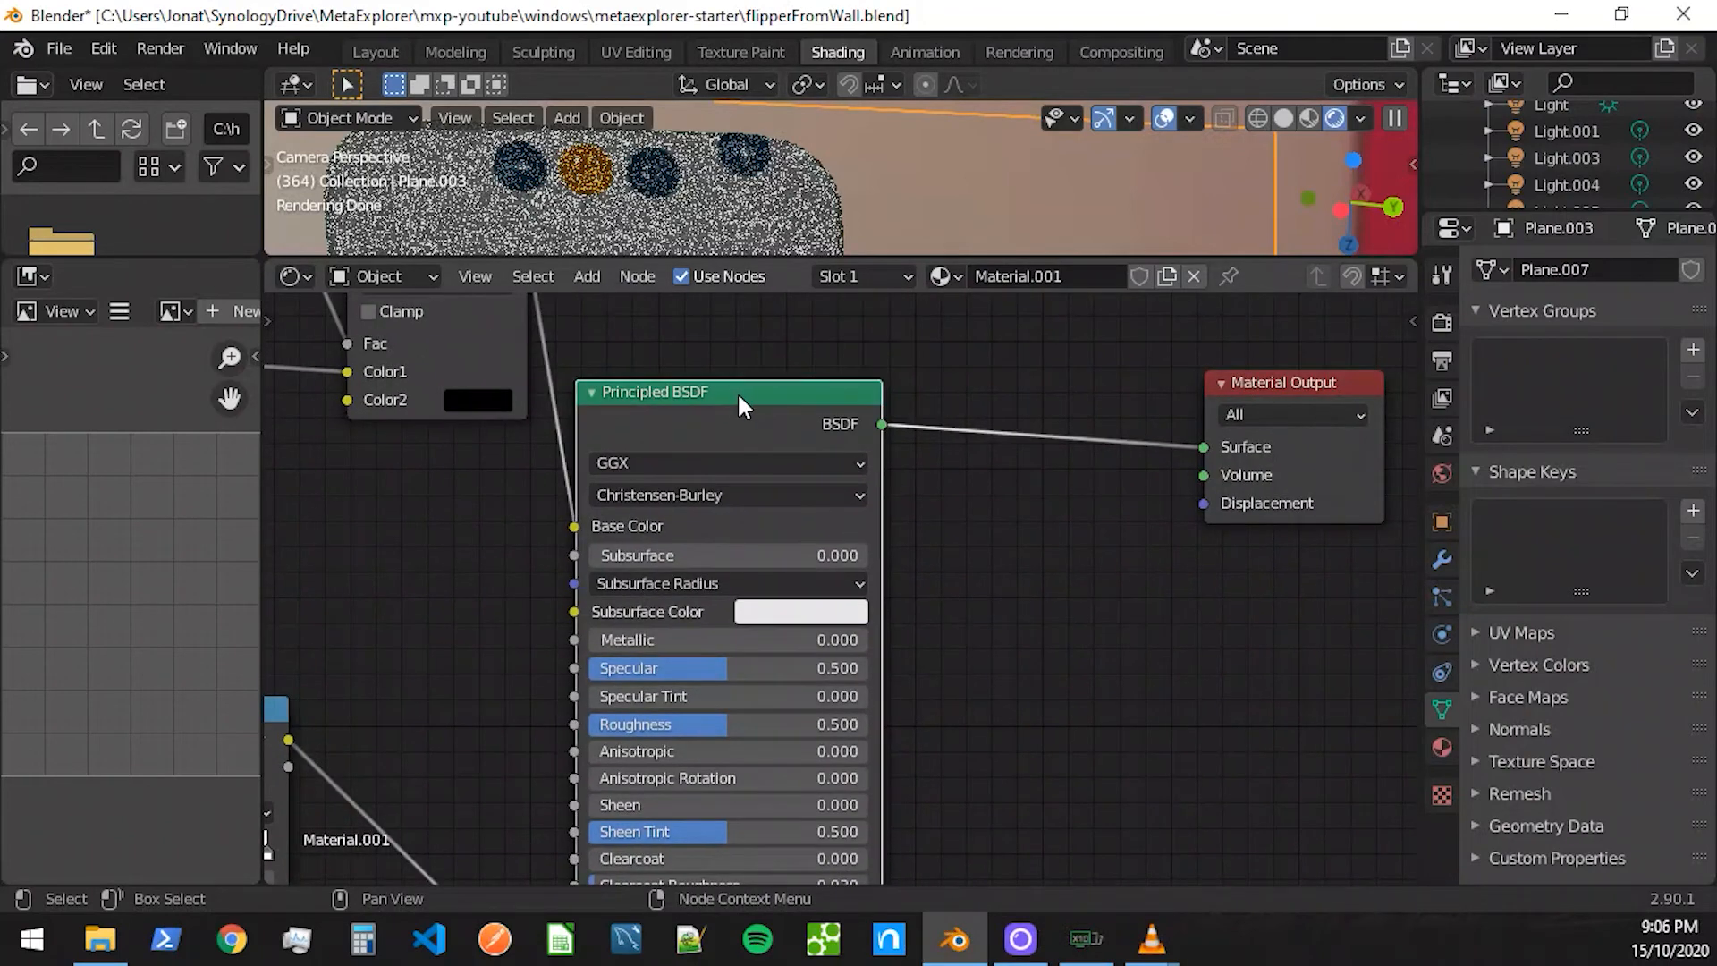
pyautogui.moveTo(1203, 423); pyautogui.dragTo(948, 512, button='middle')
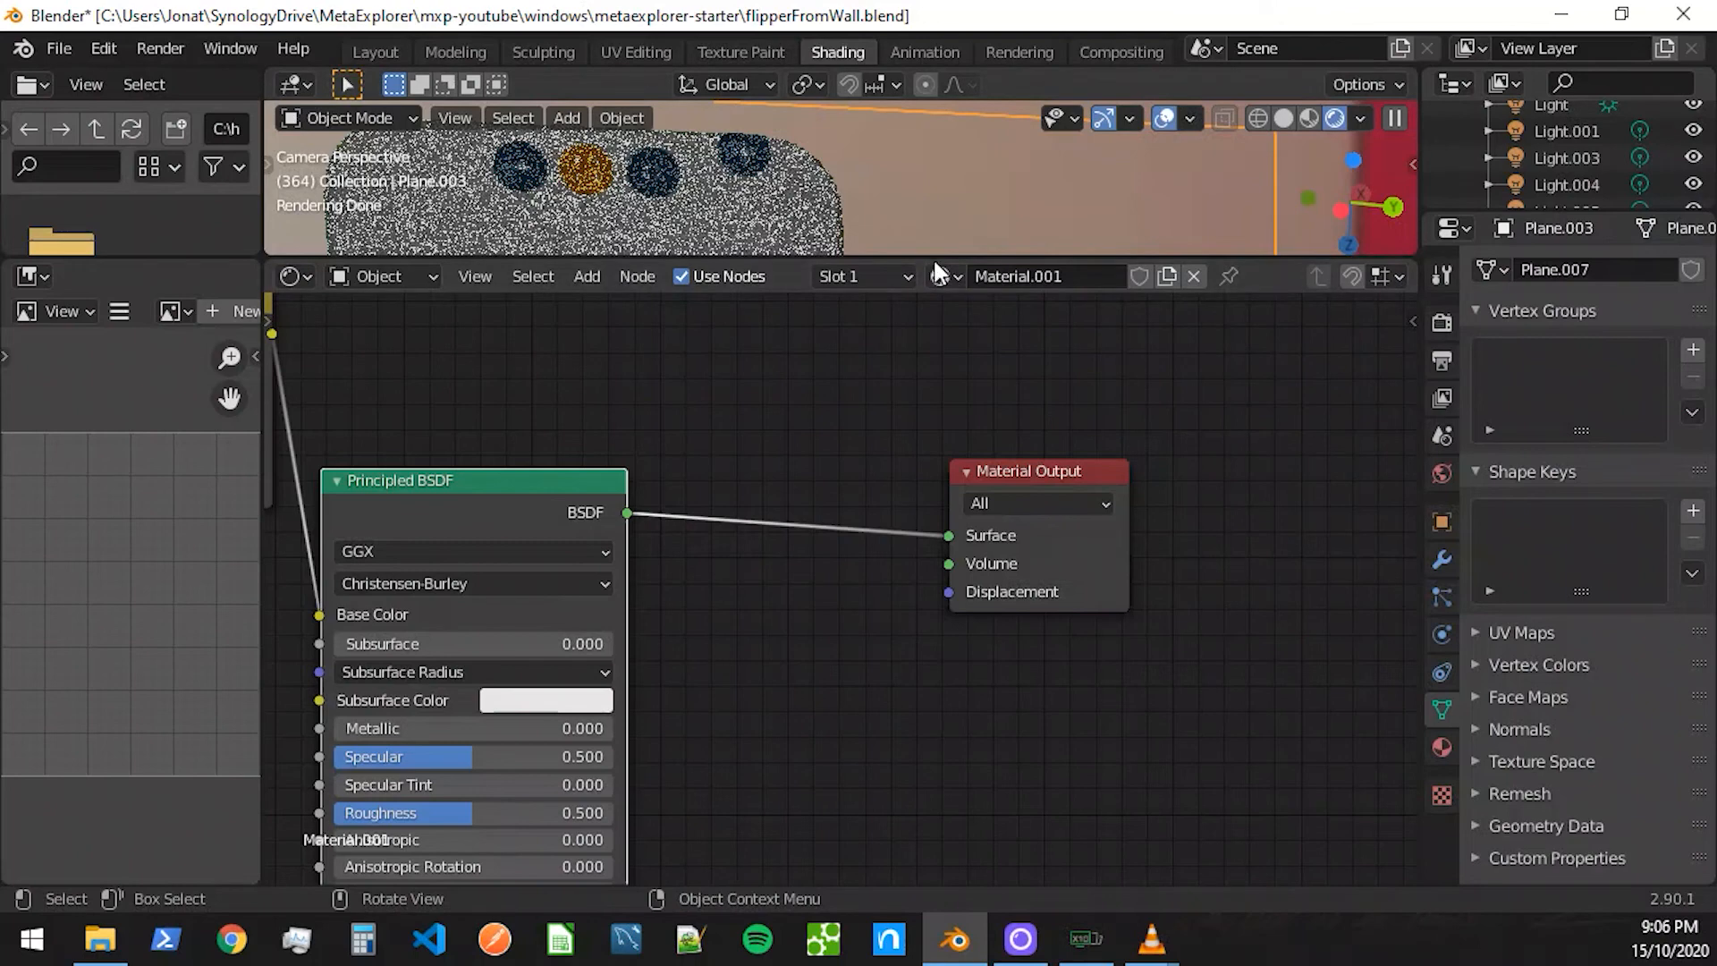
# - Enlarge the 3D render preview above the node editor and frame the upper end of the keyed phone
pyautogui.moveTo(914, 259); pyautogui.dragTo(936, 794)
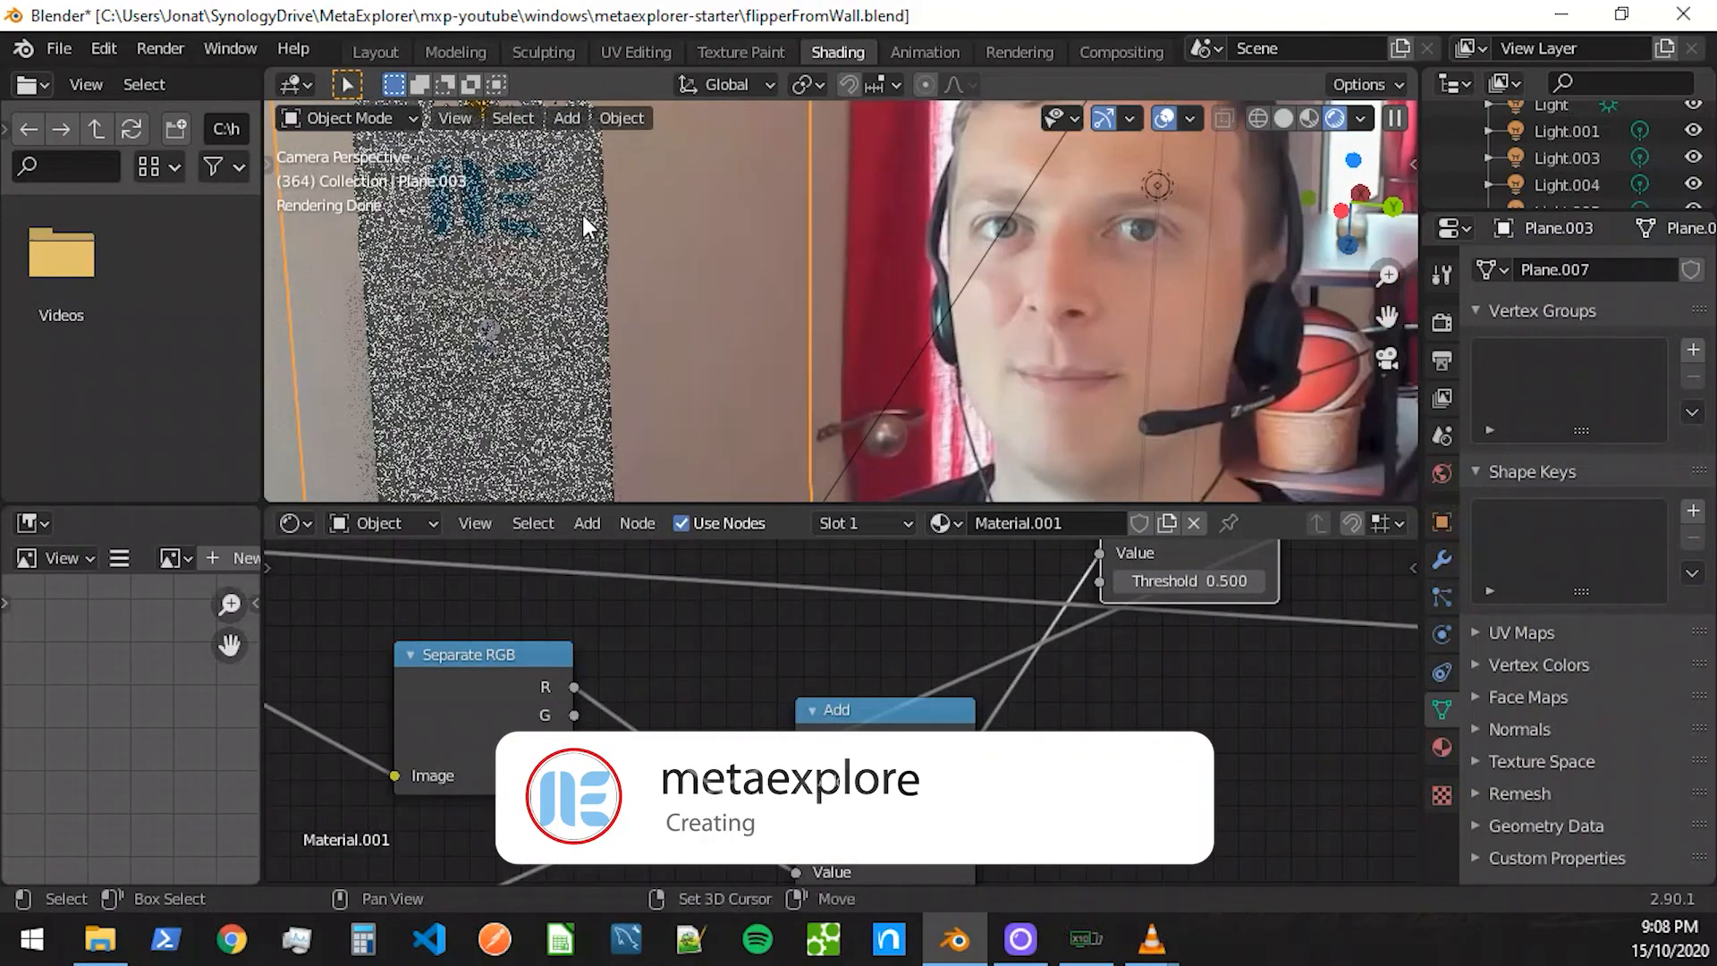
pyautogui.keyDown('shift'); pyautogui.moveTo(582, 214); pyautogui.dragTo(712, 368, button='middle'); pyautogui.keyUp('shift')
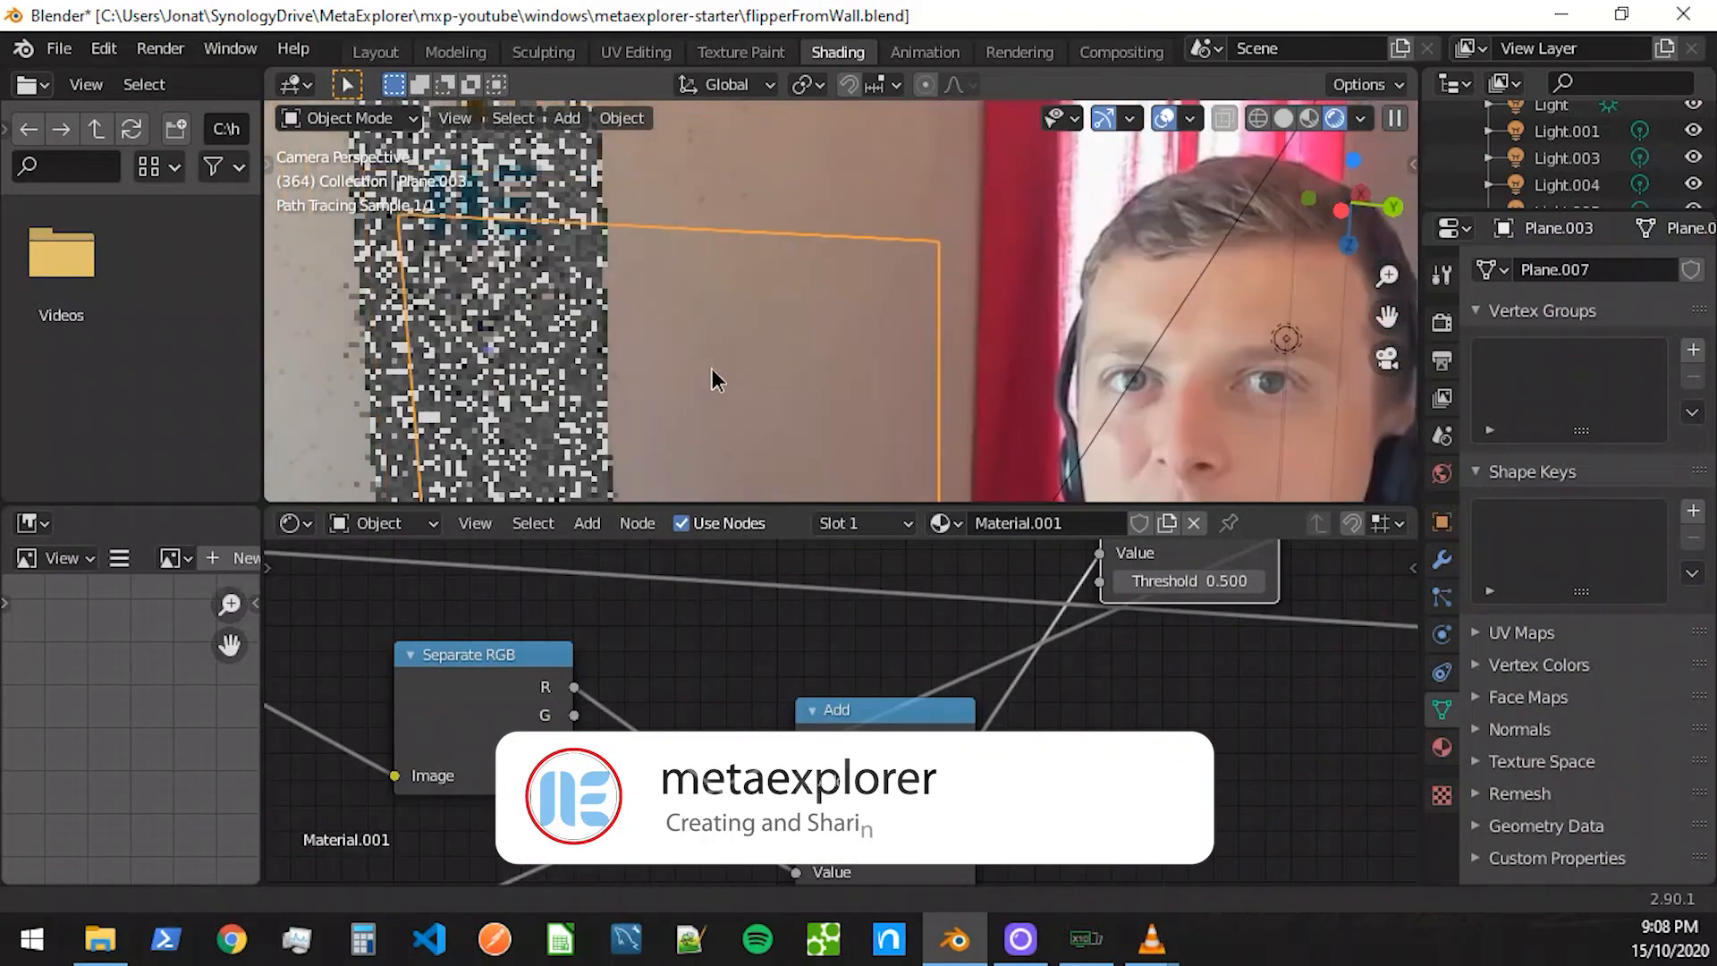
pyautogui.scroll(2, 512, 234)
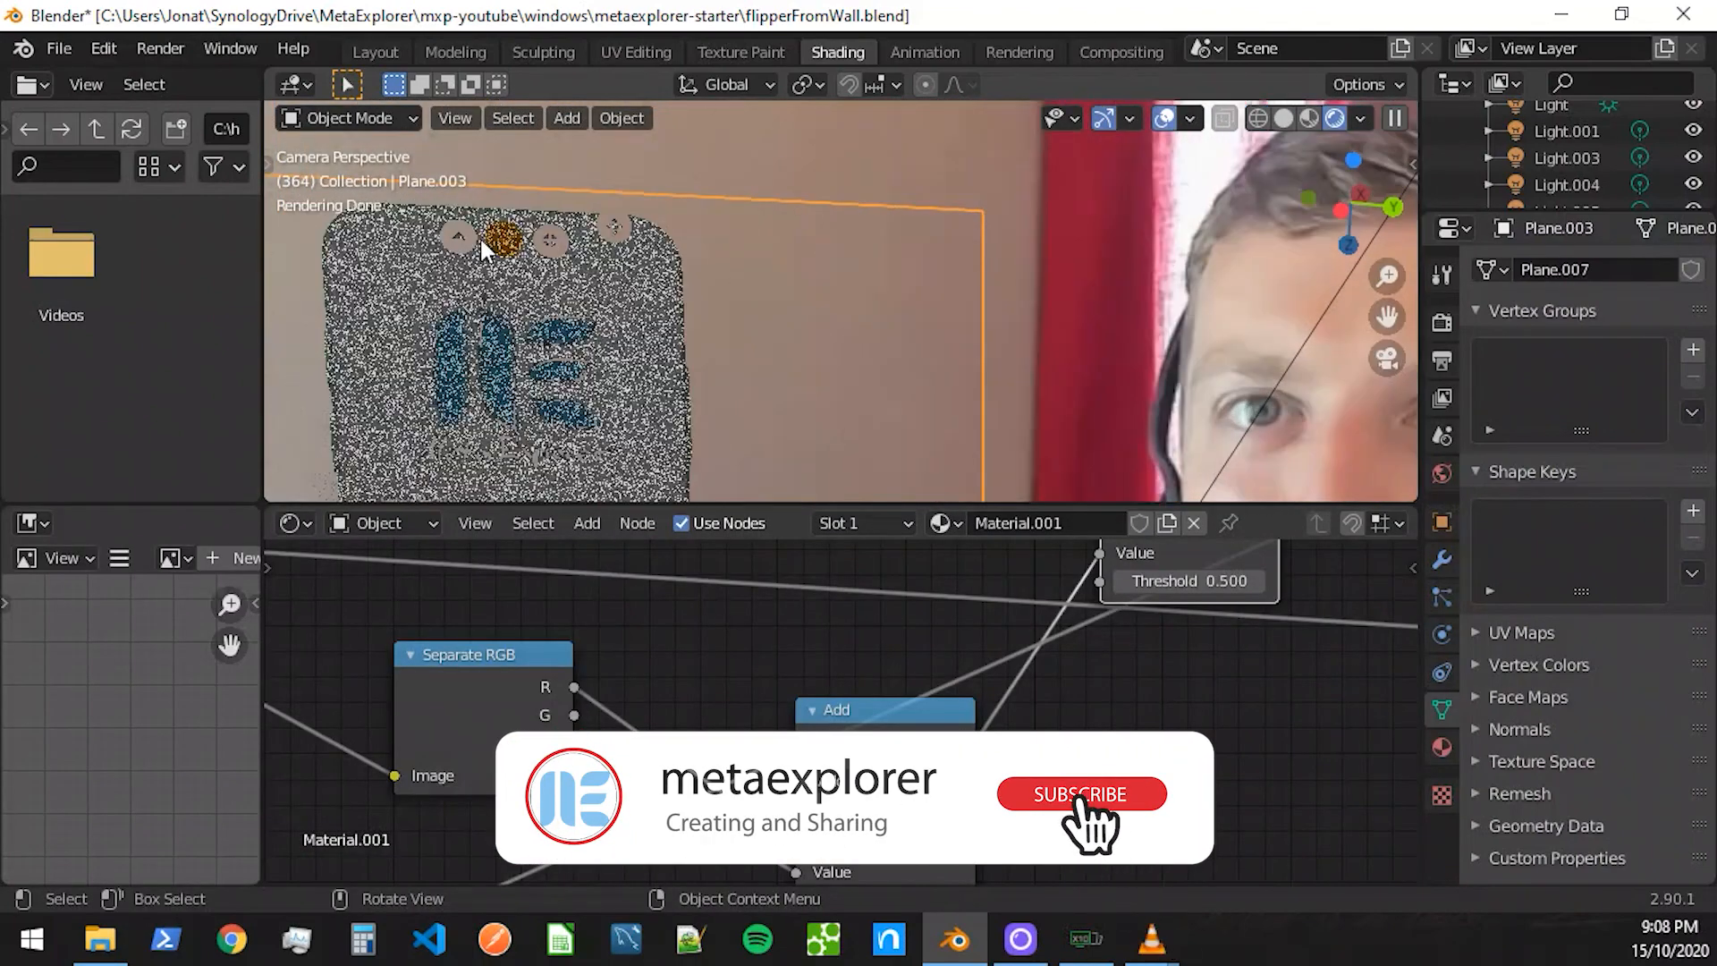
# - Link the G output of the upper Separate RGB node to the Greater Than node's Threshold input
pyautogui.moveTo(573, 715); pyautogui.dragTo(1120, 583)
pyautogui.scroll(-2, 1227, 748)
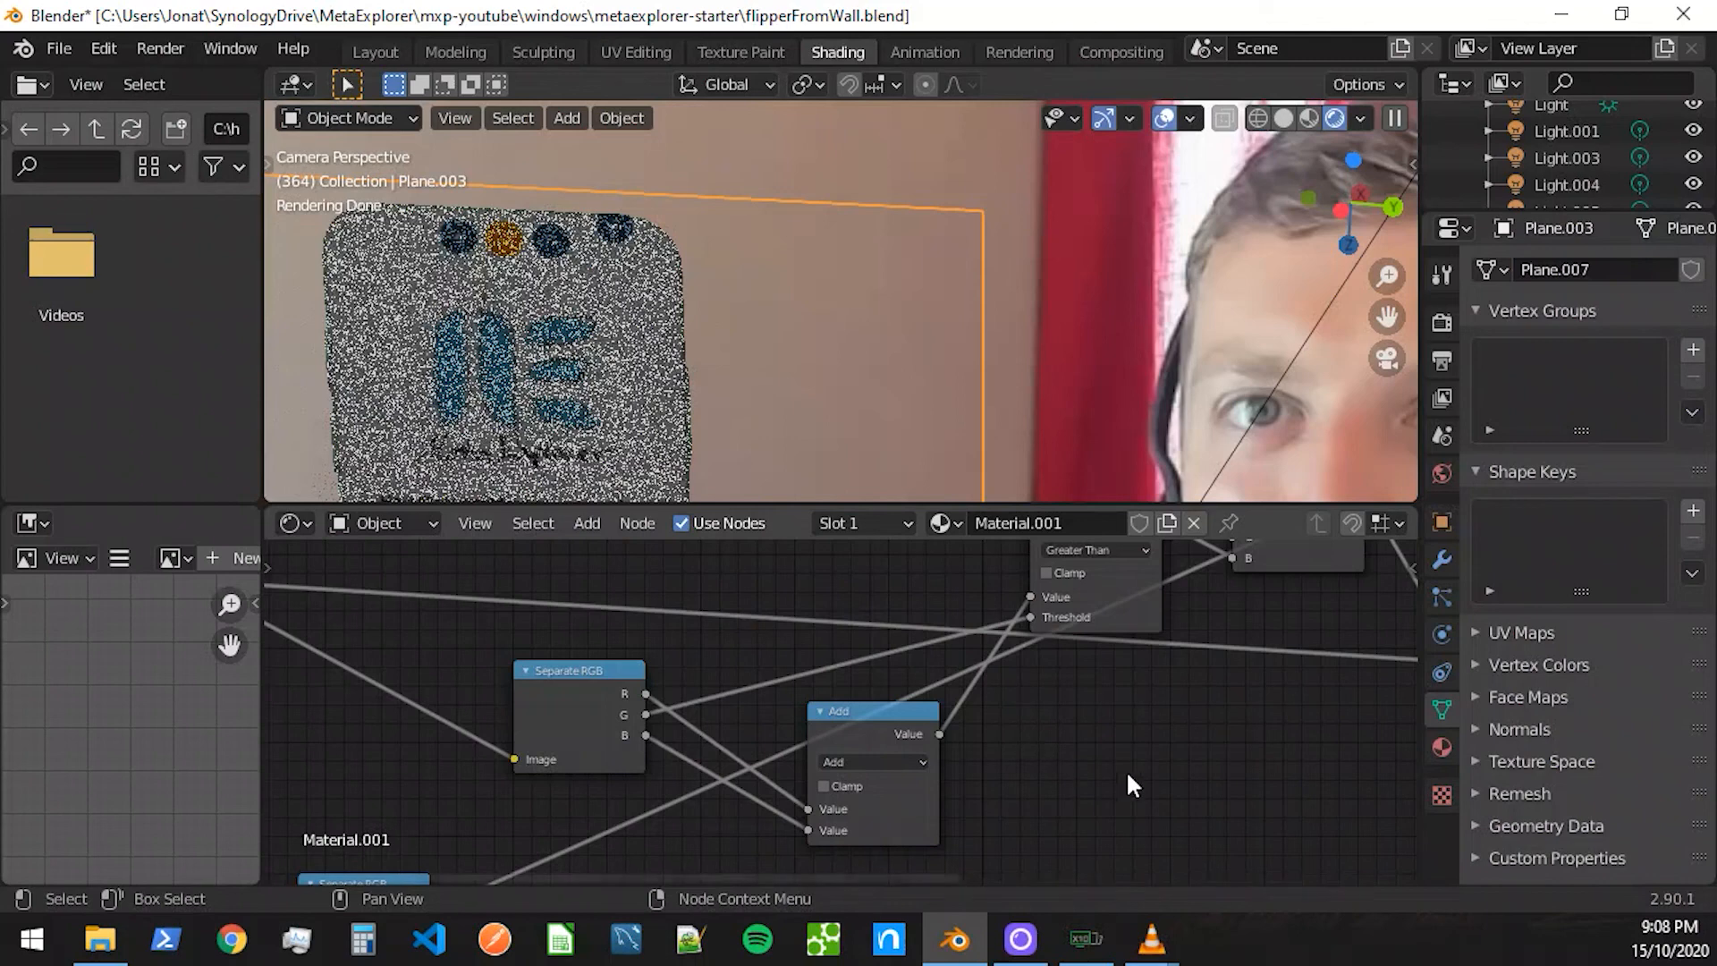
pyautogui.scroll(-1, 1150, 805)
pyautogui.scroll(-1, 1139, 800)
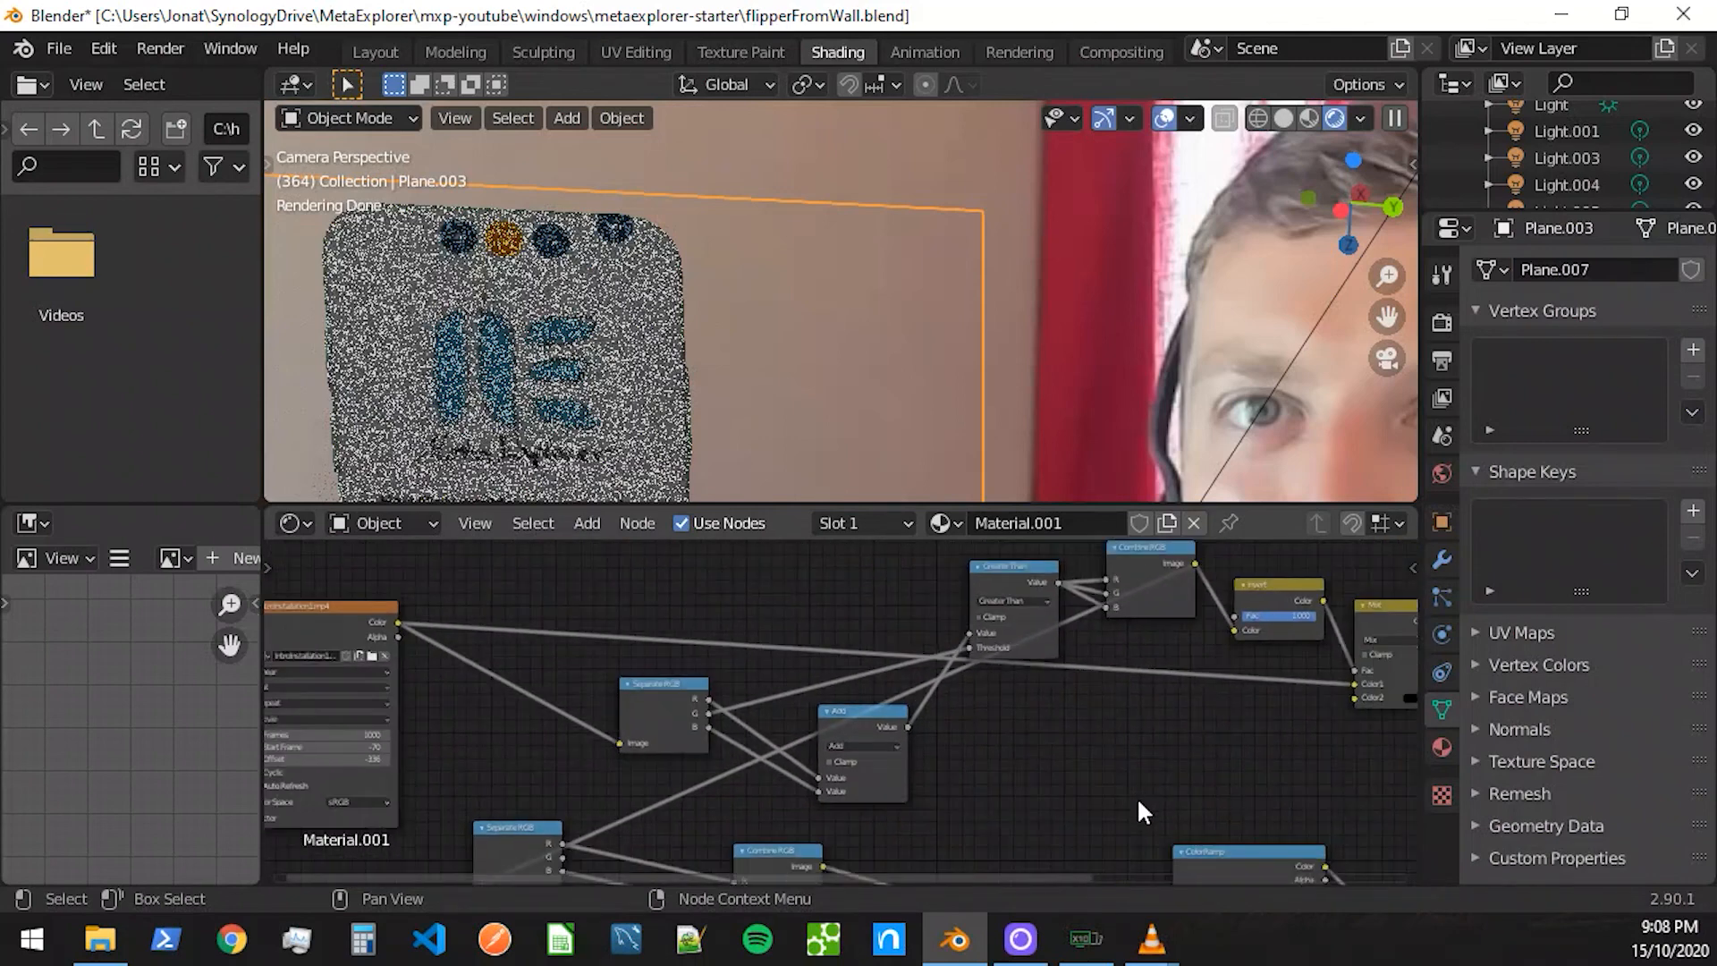
pyautogui.moveTo(1117, 801); pyautogui.dragTo(792, 664, button='middle')
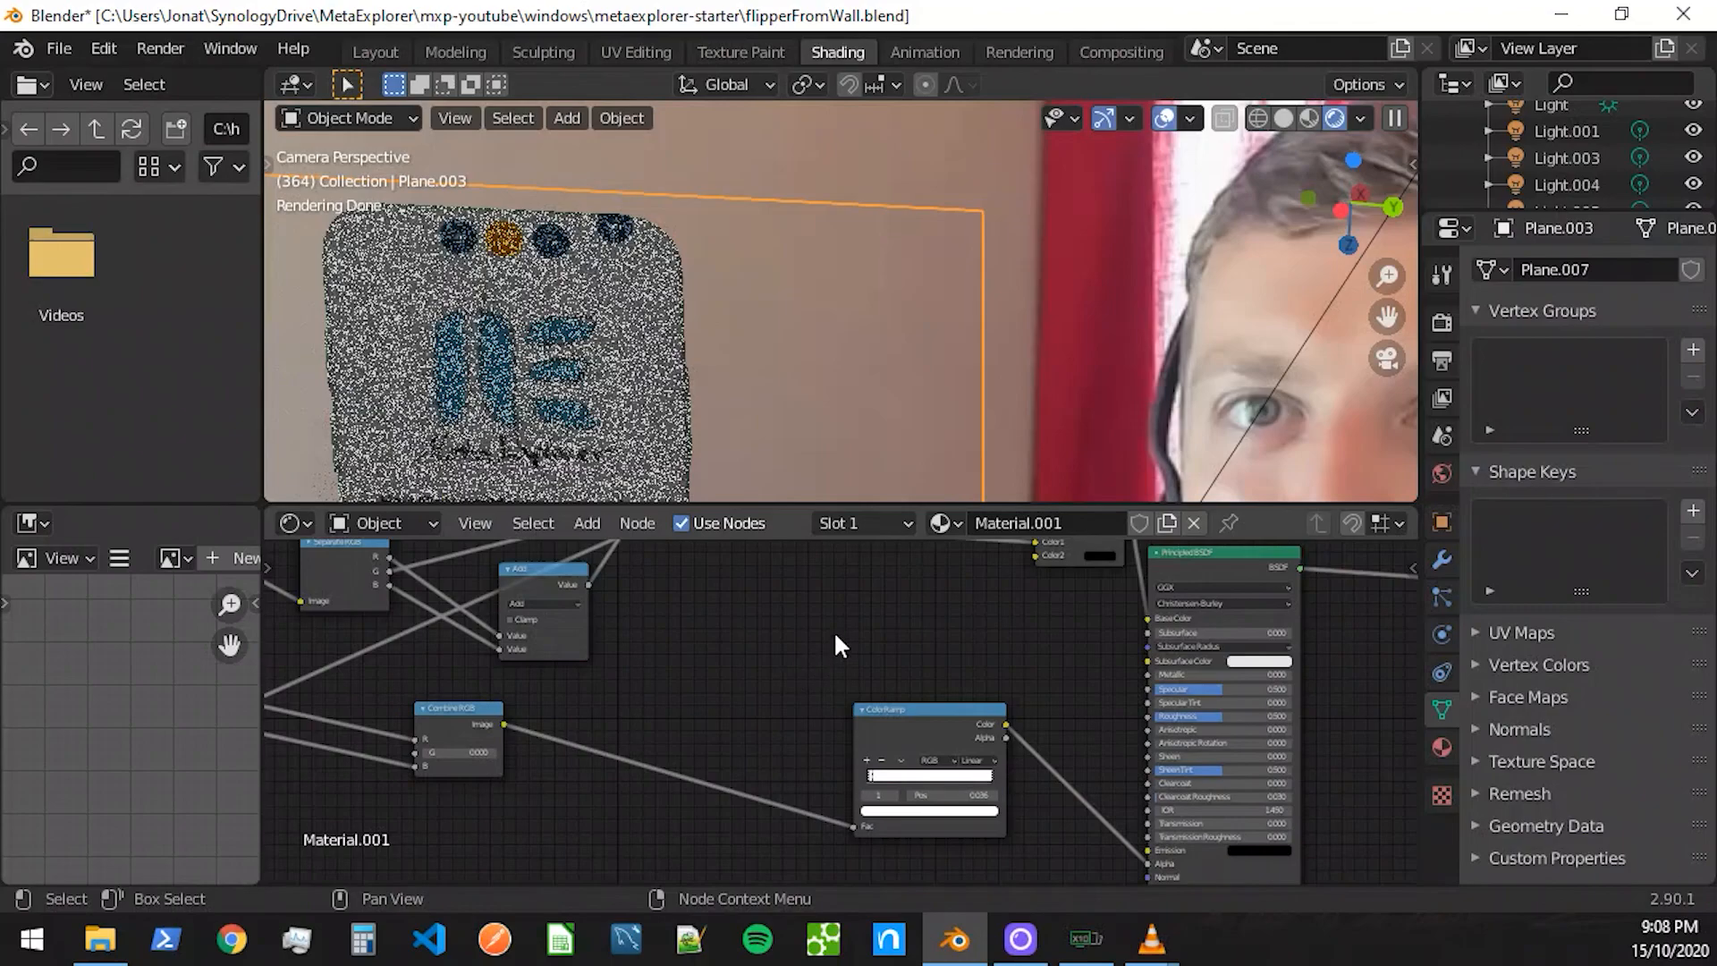